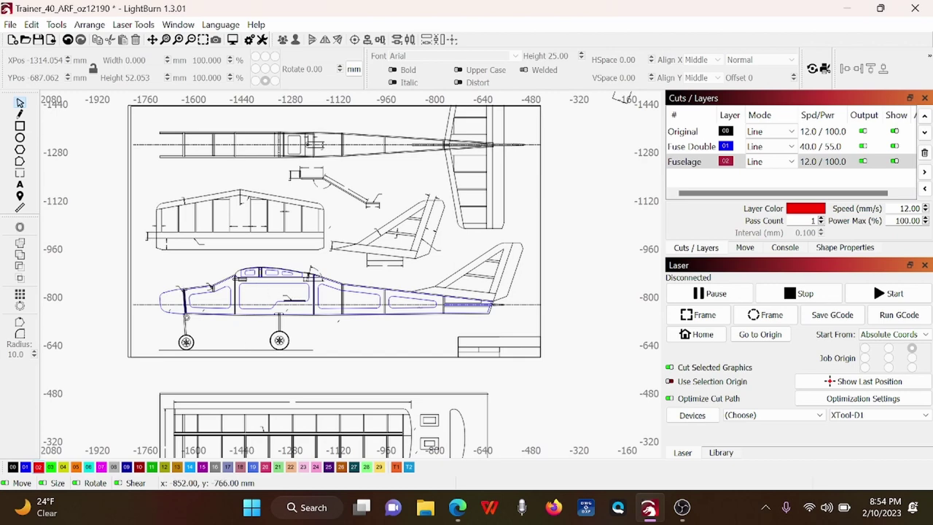
# Try selecting individual blue doubler lines on the fuselage side view, then clear the selection
pyautogui.scroll(1, 219, 325)
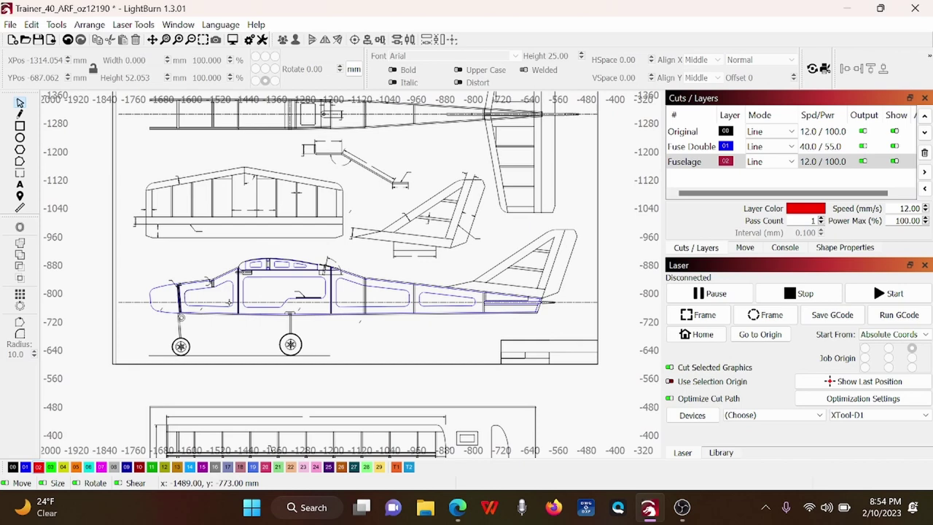
pyautogui.scroll(4, 230, 303)
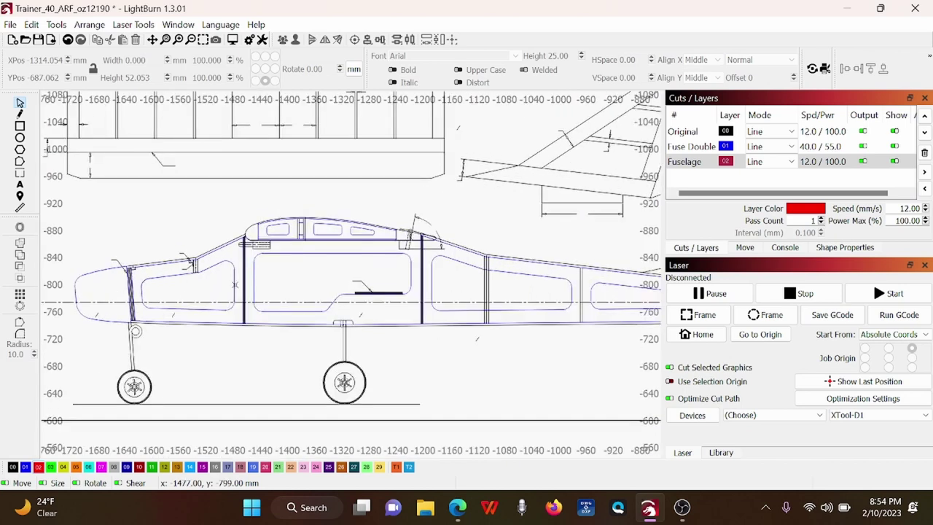
pyautogui.click(234, 285)
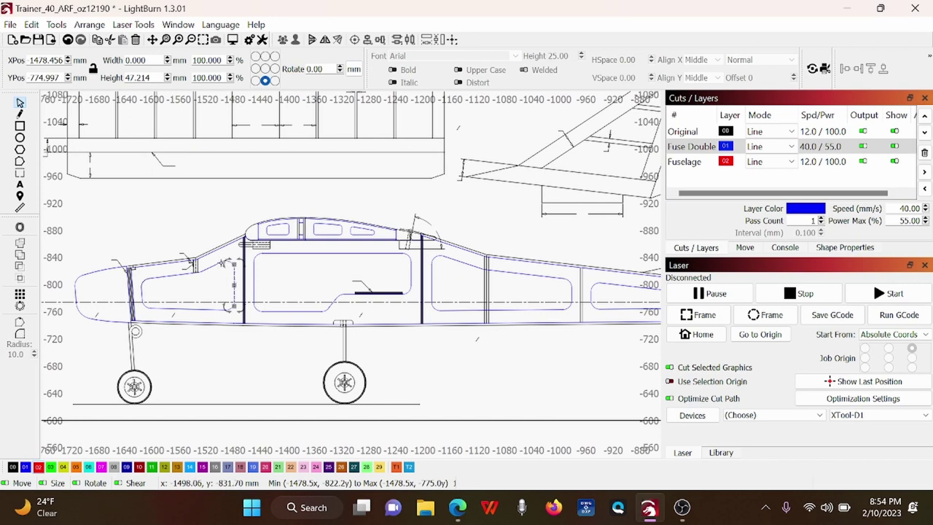
pyautogui.keyDown('shift'); pyautogui.click(220, 263); pyautogui.keyUp('shift')
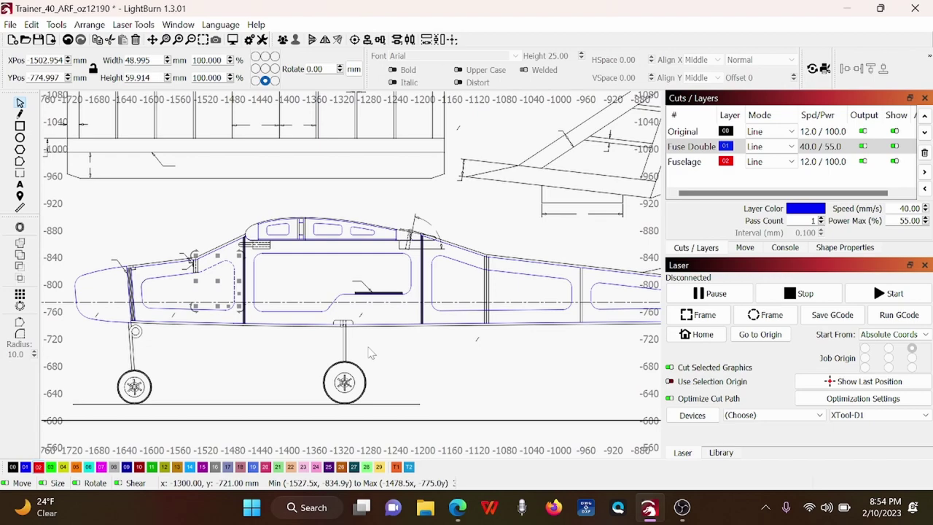
pyautogui.click(430, 377)
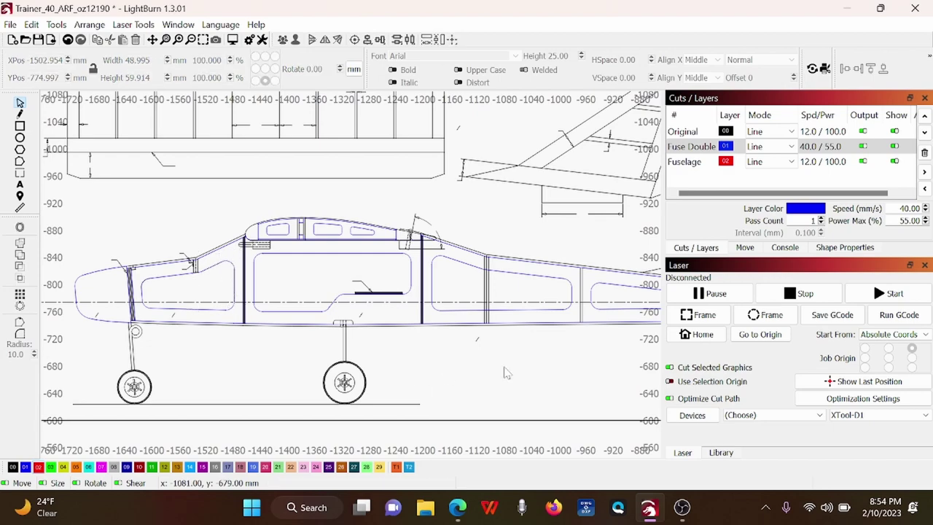
pyautogui.scroll(-5, 507, 373)
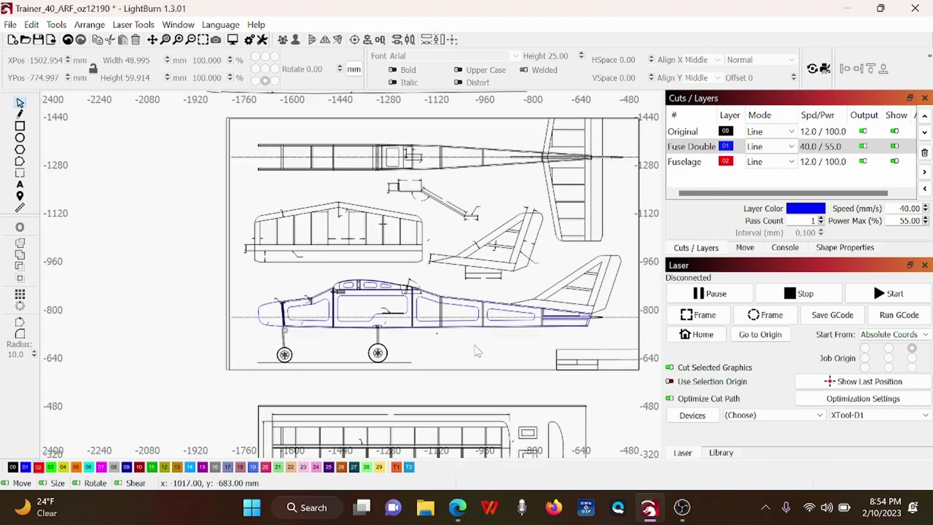
pyautogui.scroll(5, 475, 352)
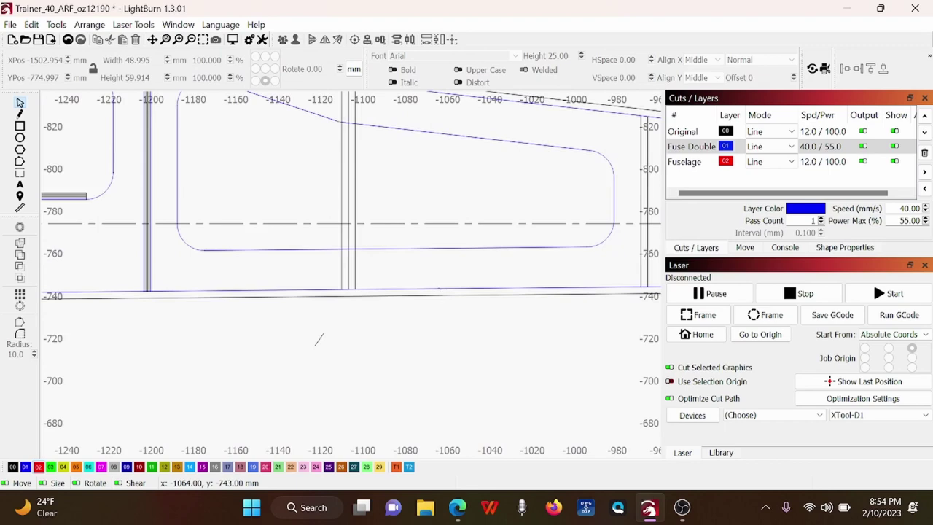
pyautogui.click(439, 290)
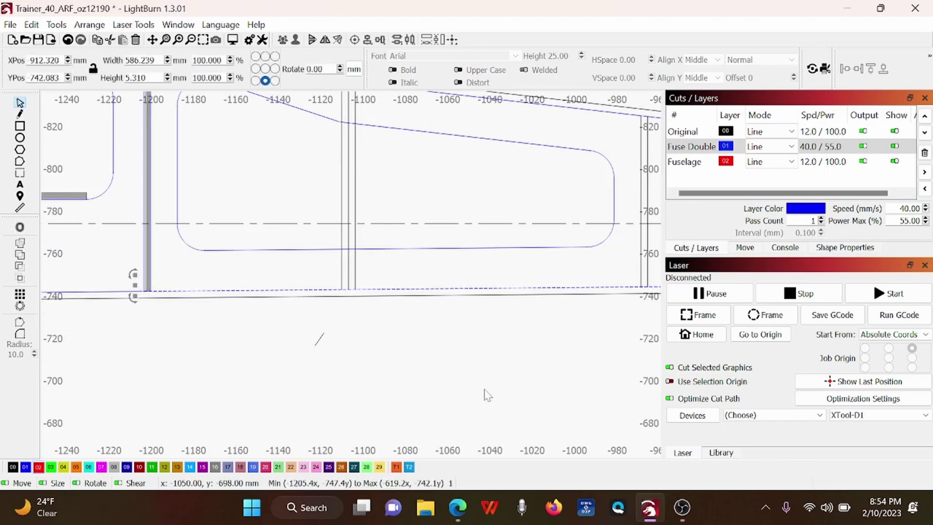
pyautogui.scroll(-1, 494, 394)
pyautogui.scroll(-3, 494, 394)
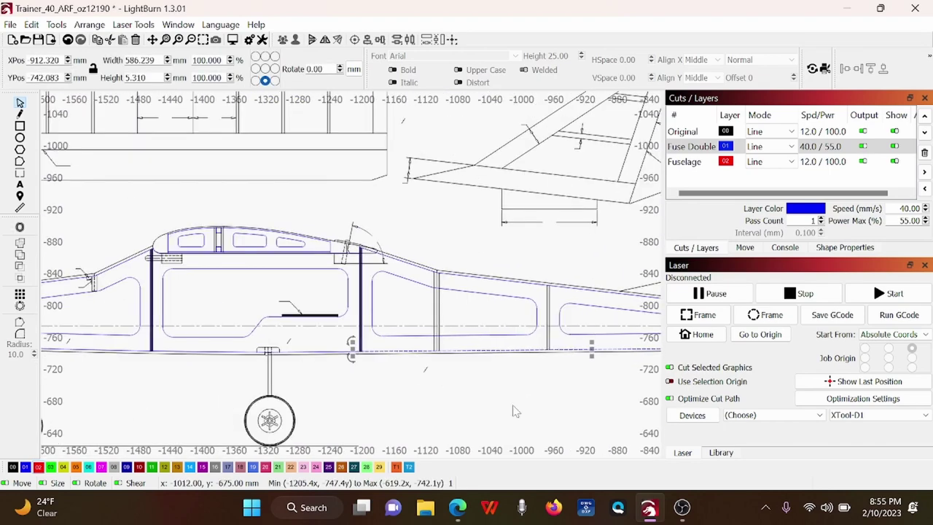
pyautogui.scroll(-1, 512, 412)
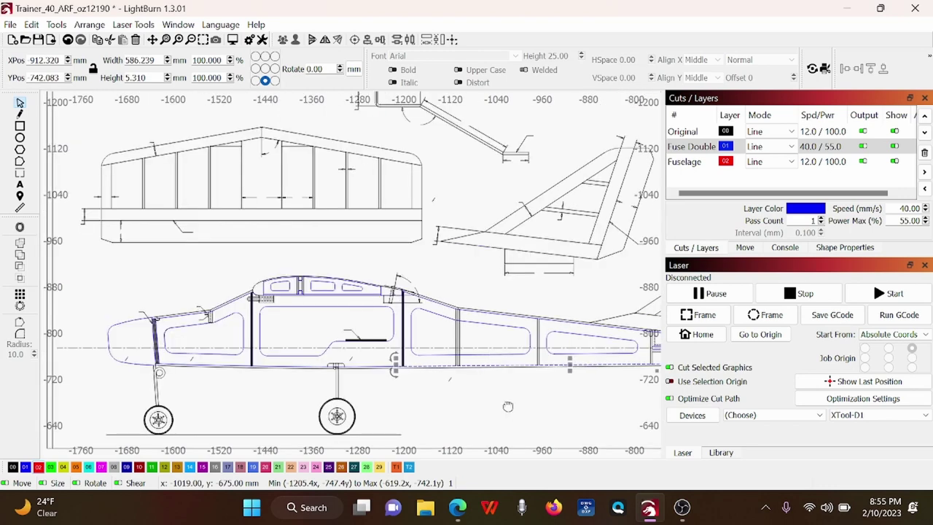
pyautogui.scroll(-1, 511, 412)
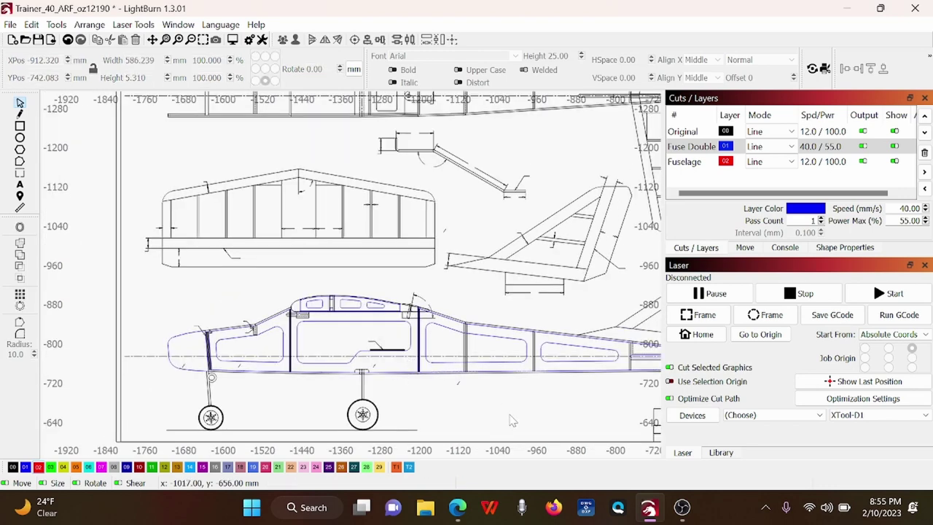
pyautogui.scroll(-2, 481, 405)
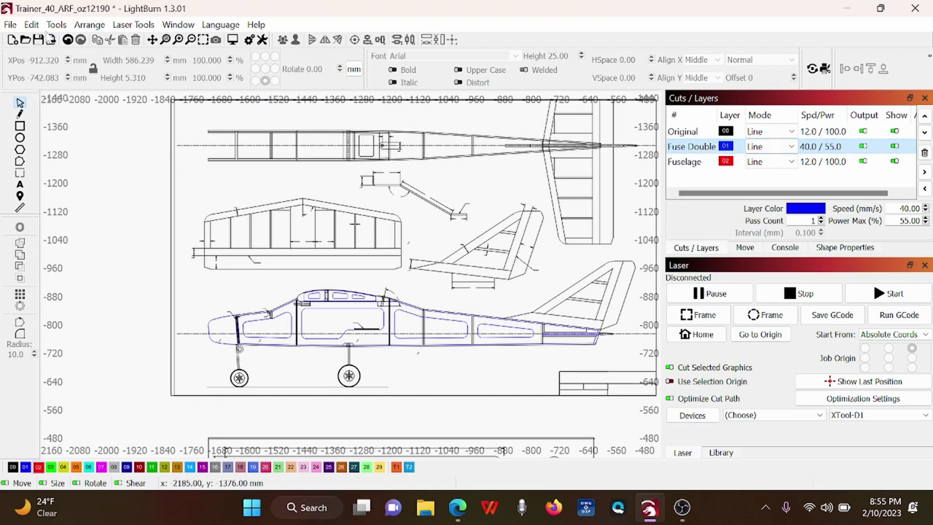
# Select all Fuse Double layer shapes, drag them left, then undo the move
pyautogui.click(31, 25)
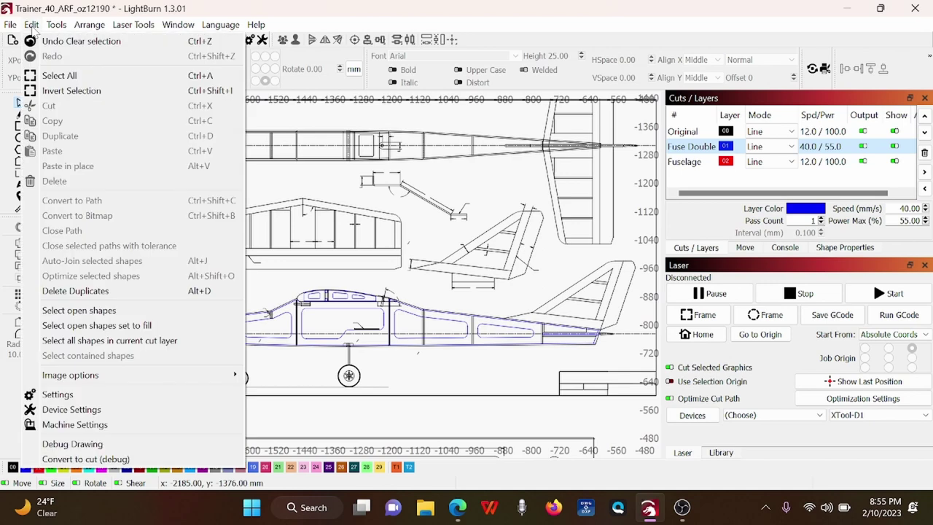
pyautogui.click(71, 340)
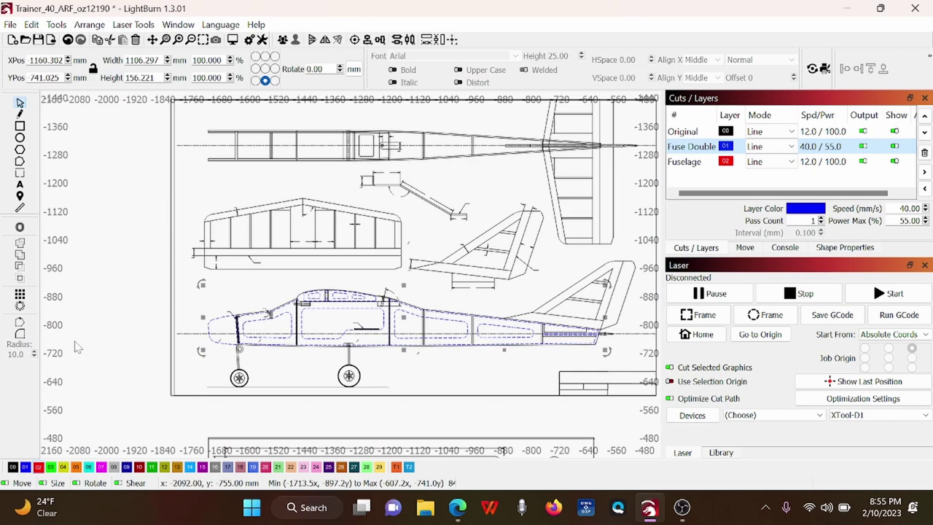
pyautogui.scroll(-3, 125, 378)
pyautogui.hscroll(-3, 126, 378)
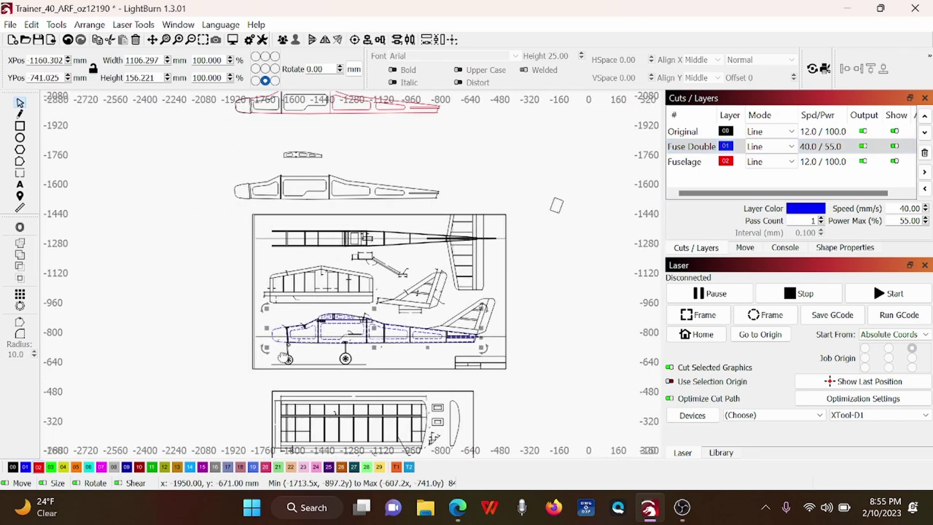
pyautogui.scroll(-1, 467, 321)
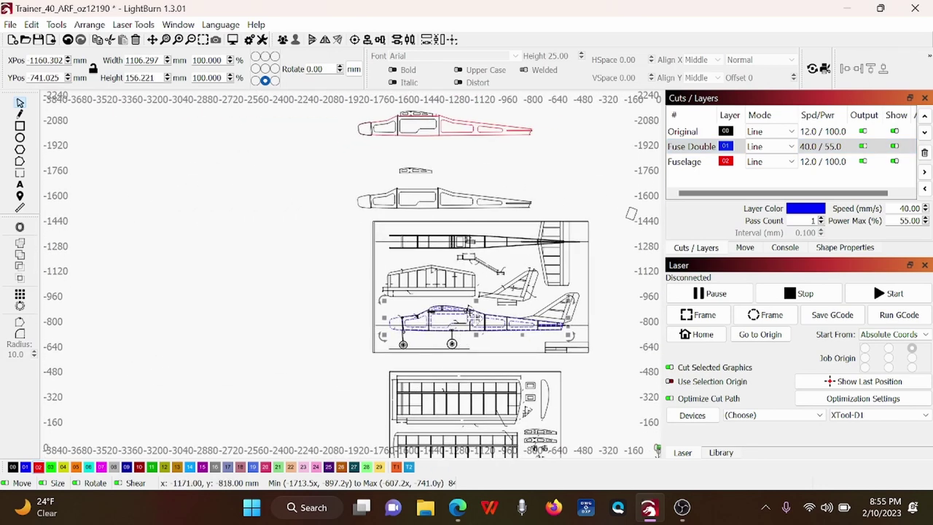
pyautogui.moveTo(469, 318); pyautogui.dragTo(254, 302)
pyautogui.scroll(5, 248, 307)
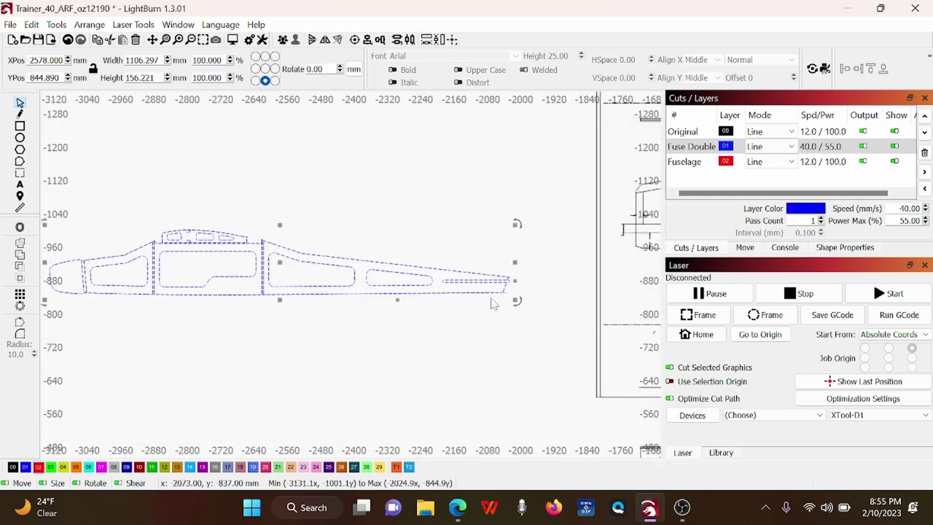
pyautogui.scroll(-5, 312, 357)
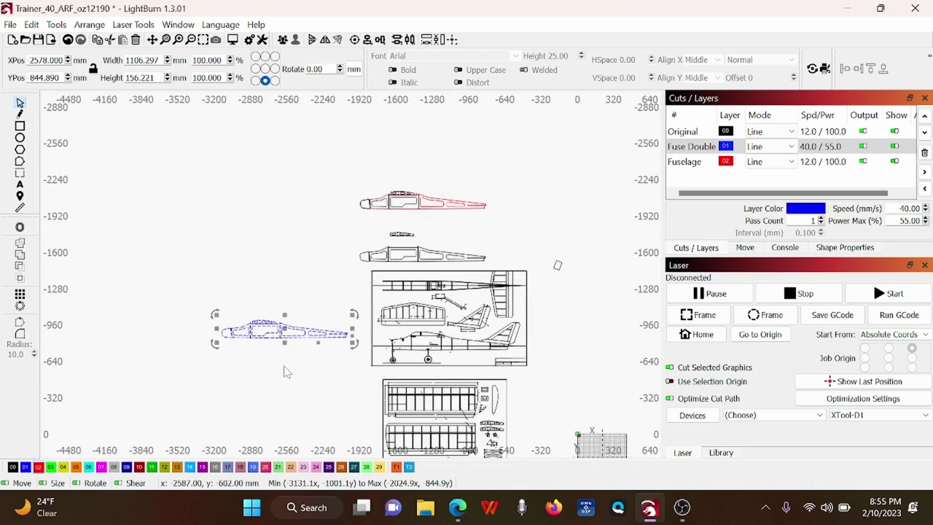
pyautogui.hotkey('ctrl', 'z')
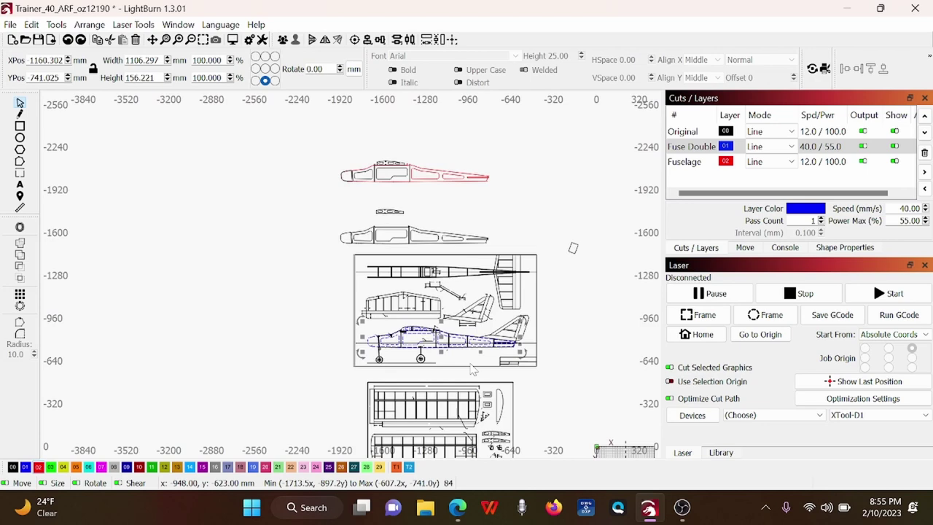
# Select all Fuse Double shapes and drag the blue doubler left, clear of the plan
pyautogui.scroll(5, 465, 358)
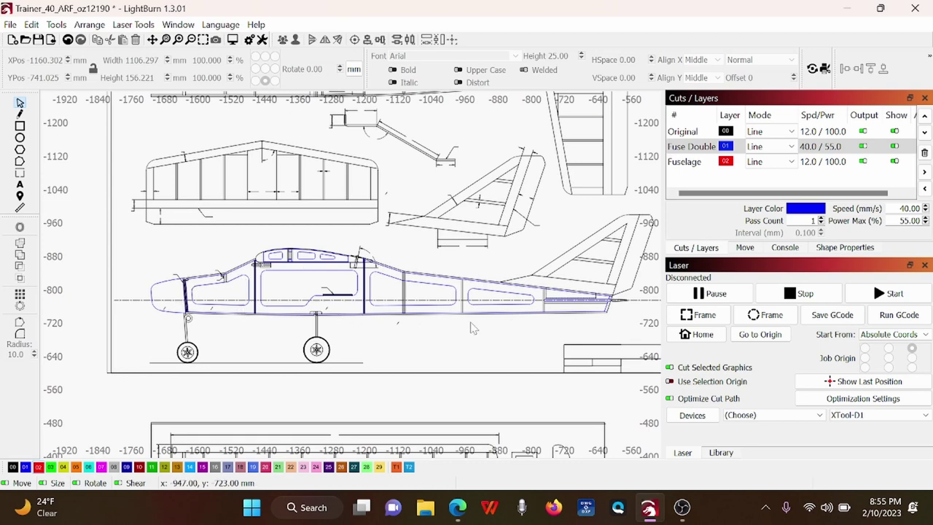
pyautogui.scroll(-4, 460, 353)
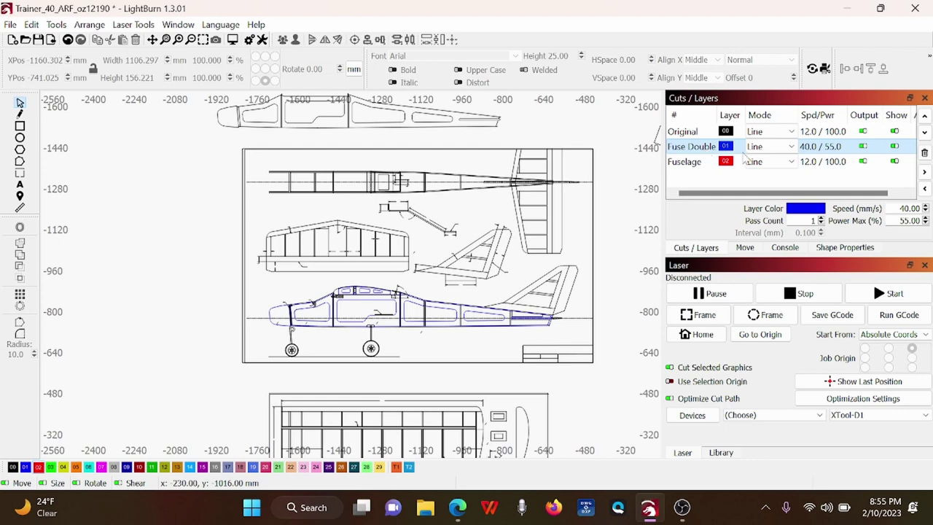
pyautogui.click(34, 27)
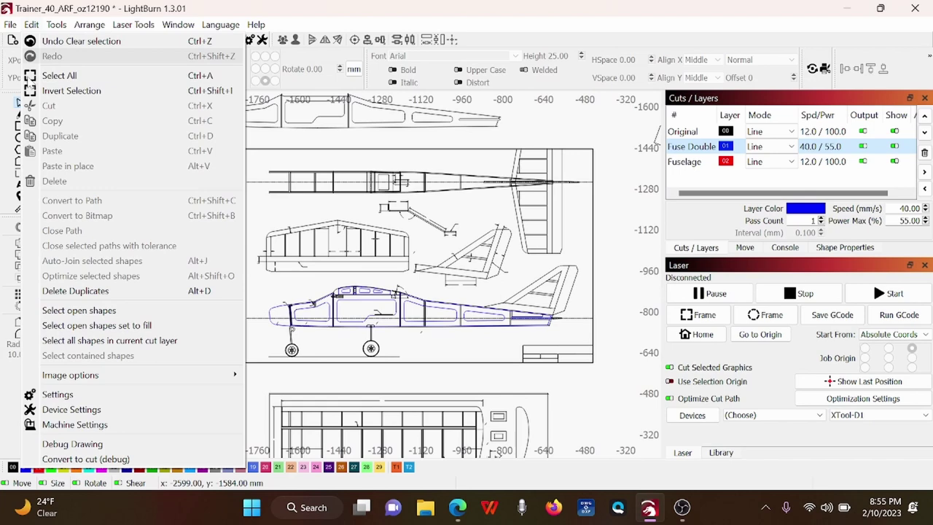
pyautogui.click(60, 341)
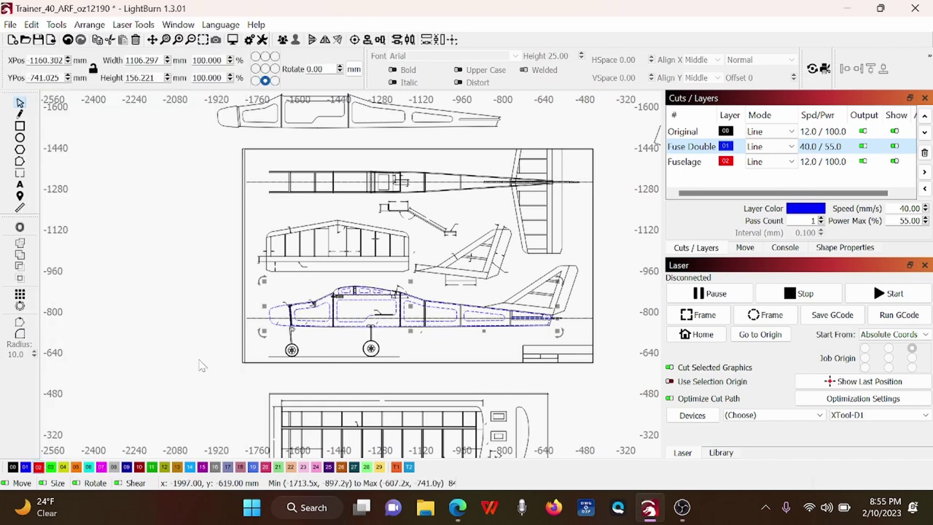
pyautogui.scroll(-2, 222, 370)
pyautogui.moveTo(353, 318); pyautogui.dragTo(90, 304)
# Zoom in on the moved doubler, then undo so it returns to X 1160.302, Y 741.025 mm
pyautogui.moveTo(157, 365); pyautogui.dragTo(241, 321)
pyautogui.scroll(2, 241, 321)
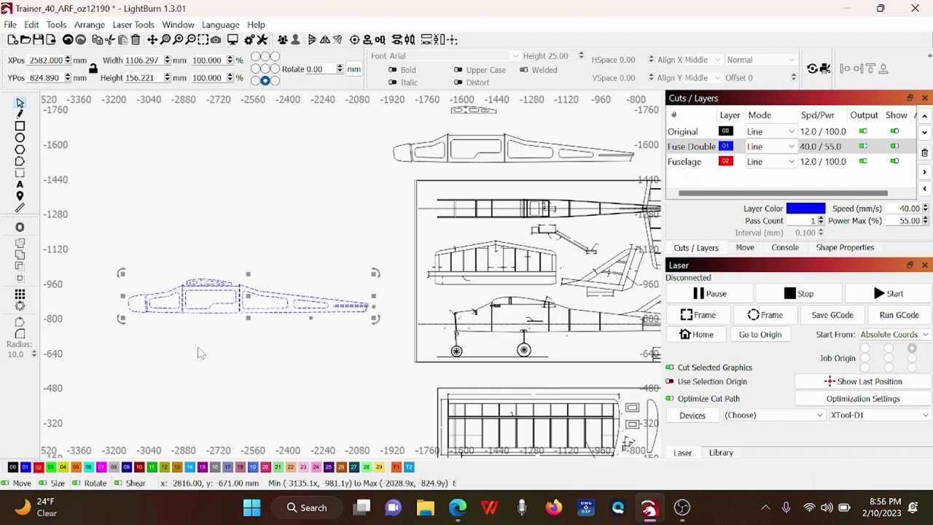
pyautogui.scroll(2, 203, 287)
pyautogui.scroll(1, 203, 287)
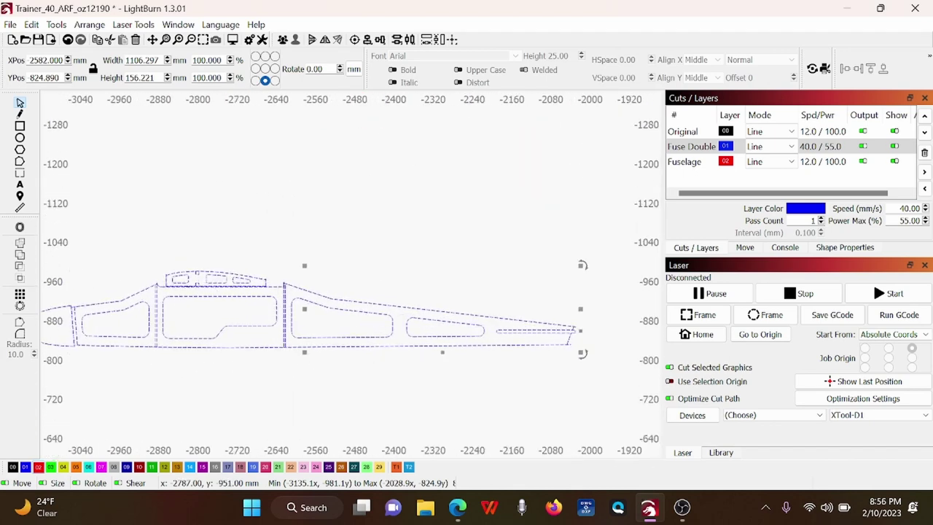
pyautogui.scroll(-3, 230, 394)
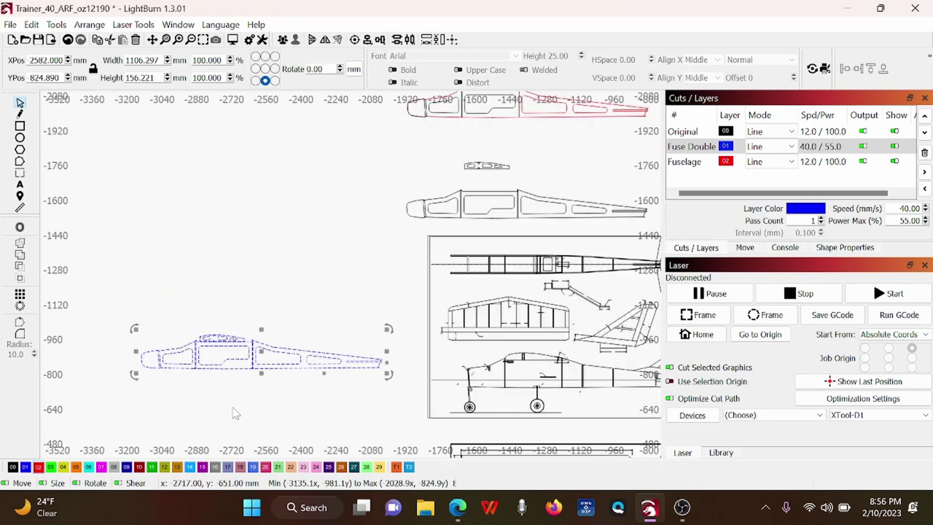
pyautogui.hotkey('ctrl', 'z')
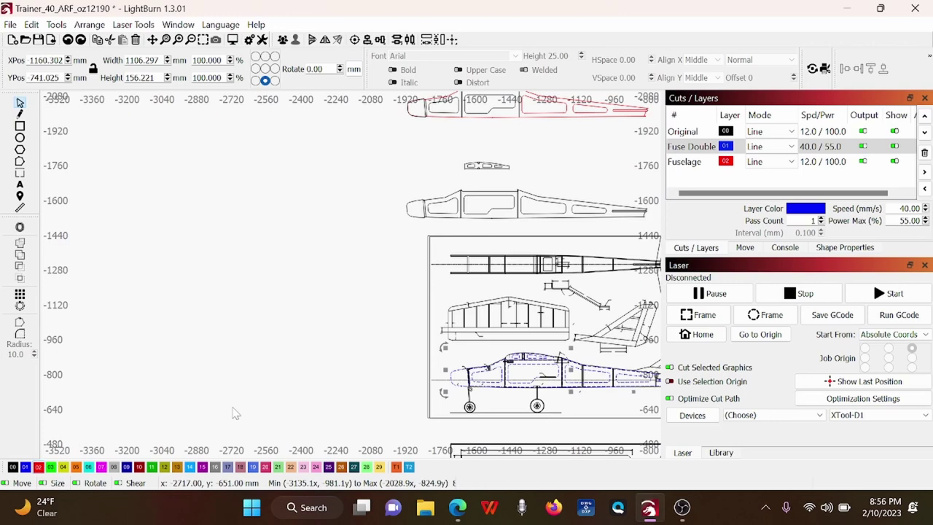
pyautogui.click(376, 388)
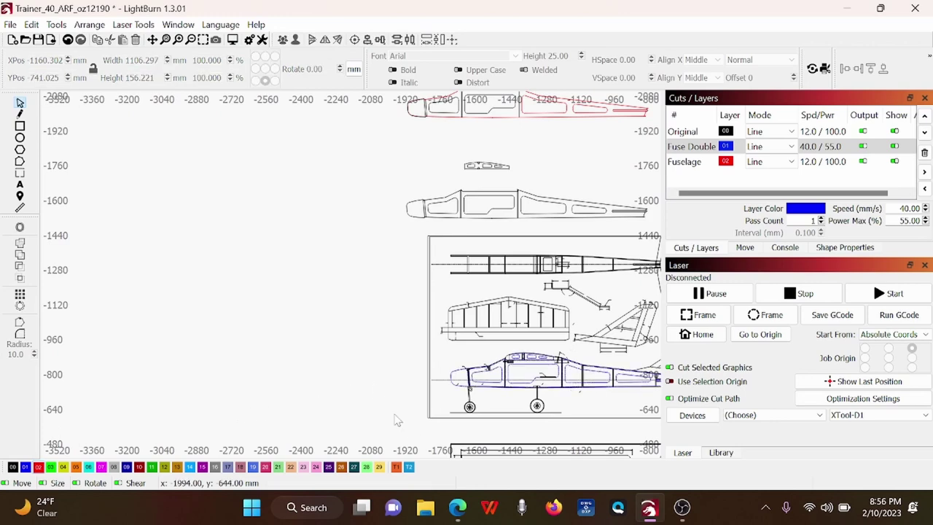
pyautogui.moveTo(400, 417); pyautogui.dragTo(289, 365)
pyautogui.scroll(-1, 290, 365)
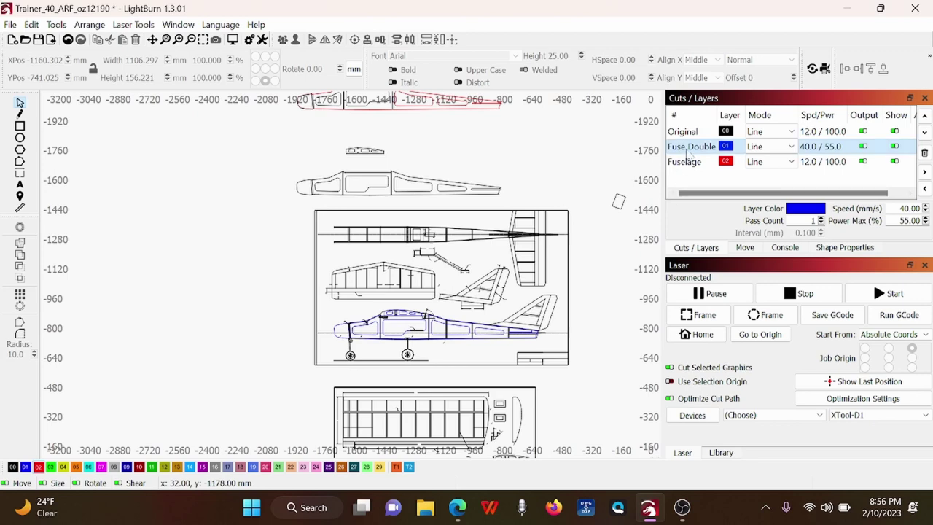
pyautogui.click(31, 25)
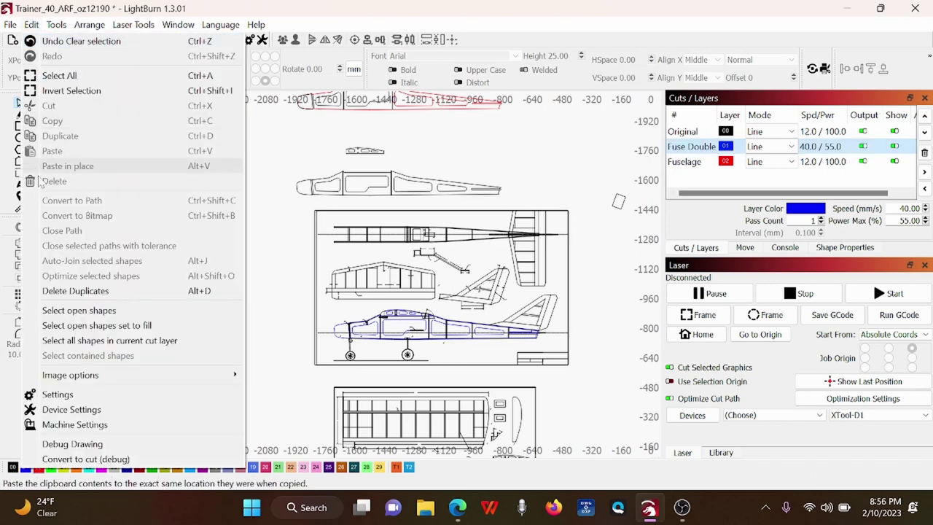
pyautogui.click(61, 341)
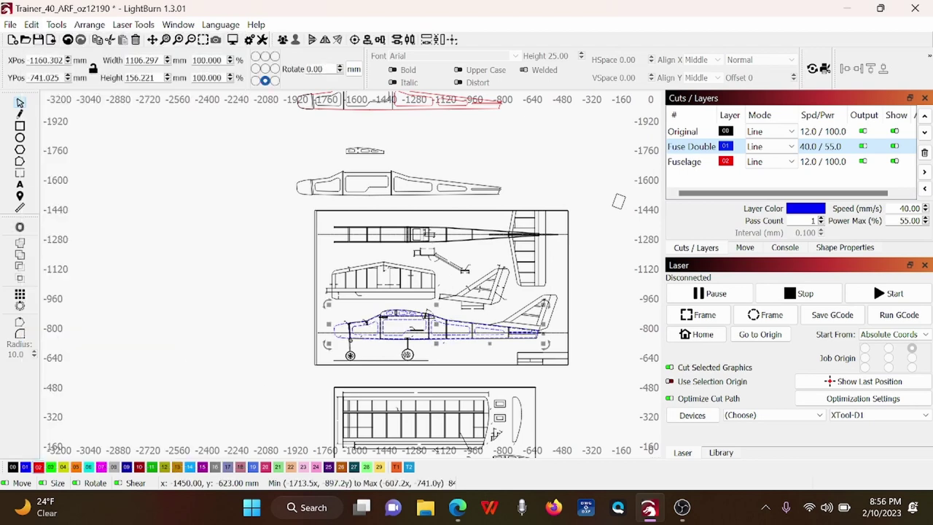
pyautogui.rightClick(439, 106)
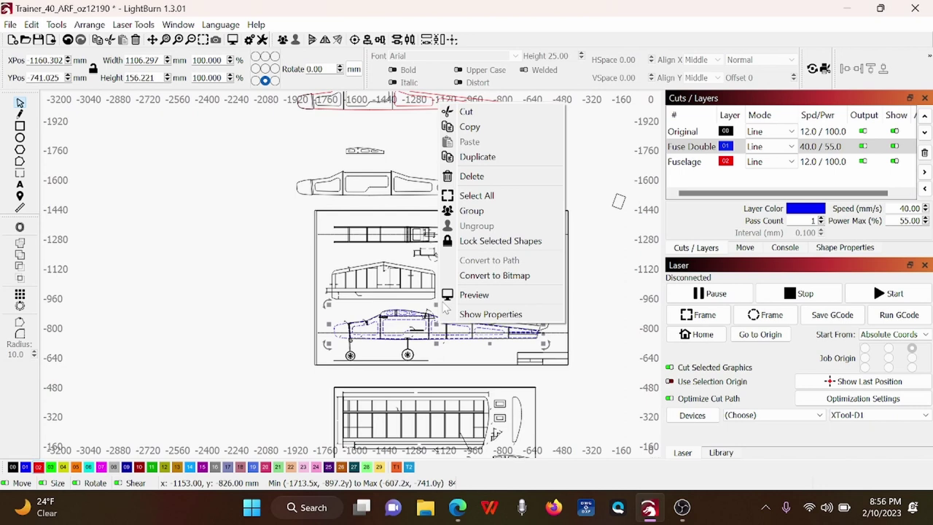
pyautogui.click(481, 160)
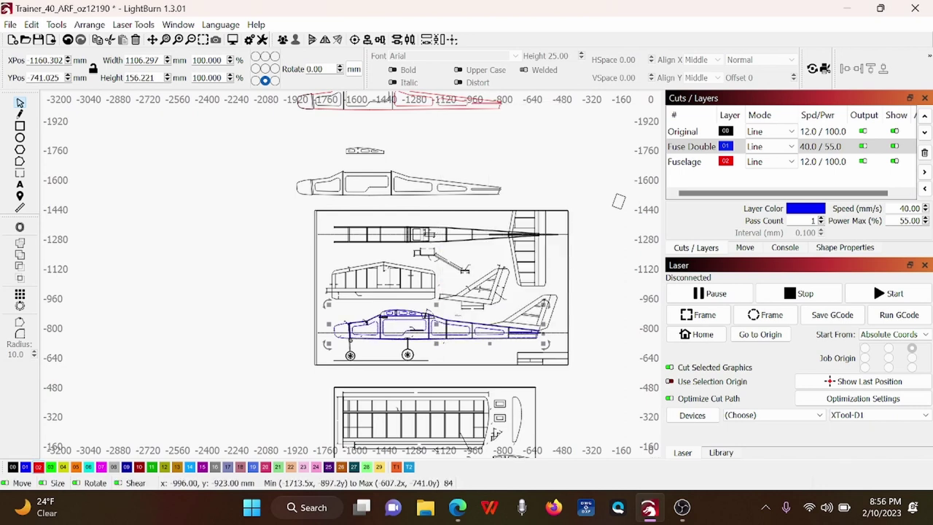
pyautogui.moveTo(437, 326); pyautogui.dragTo(166, 278)
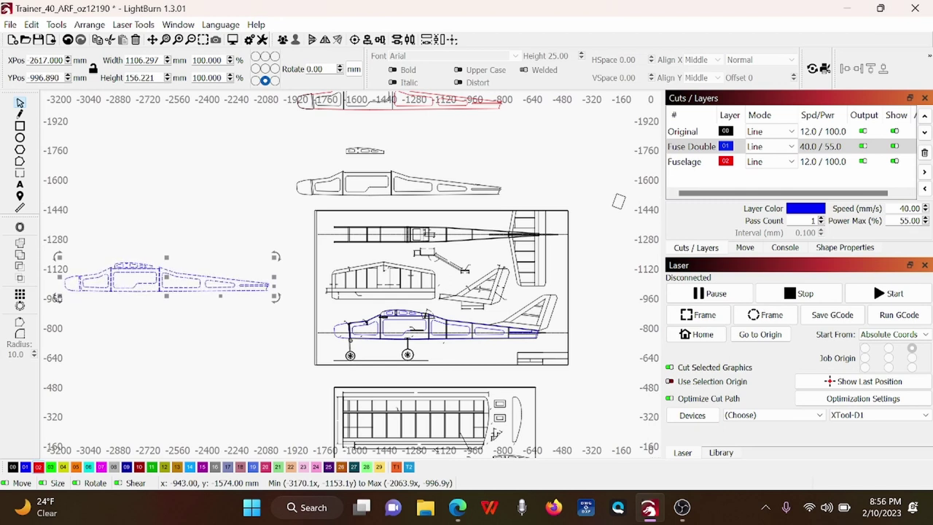
pyautogui.press('Delete')
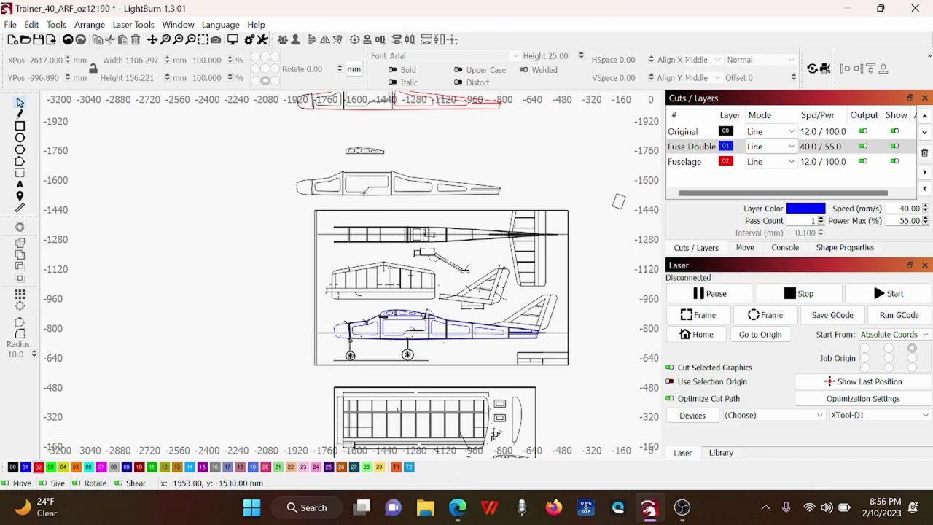
pyautogui.scroll(4, 365, 191)
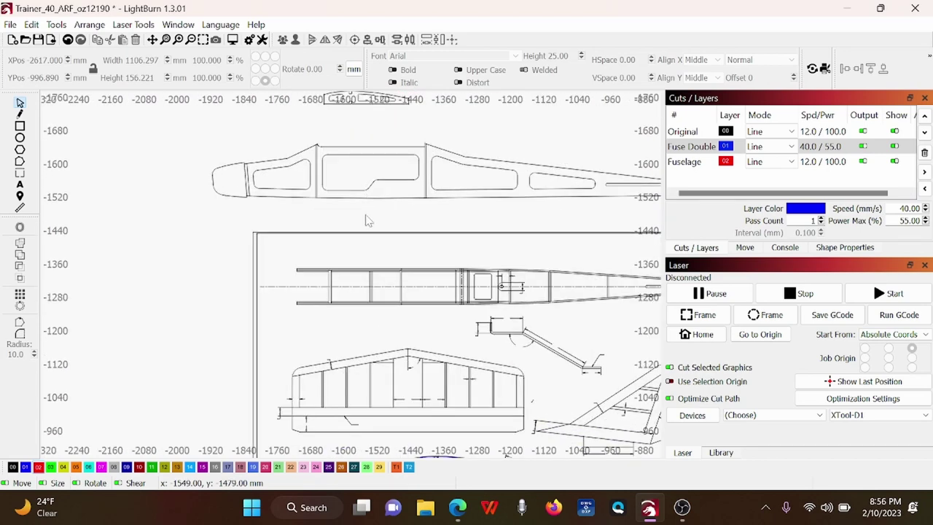
pyautogui.scroll(-3, 369, 221)
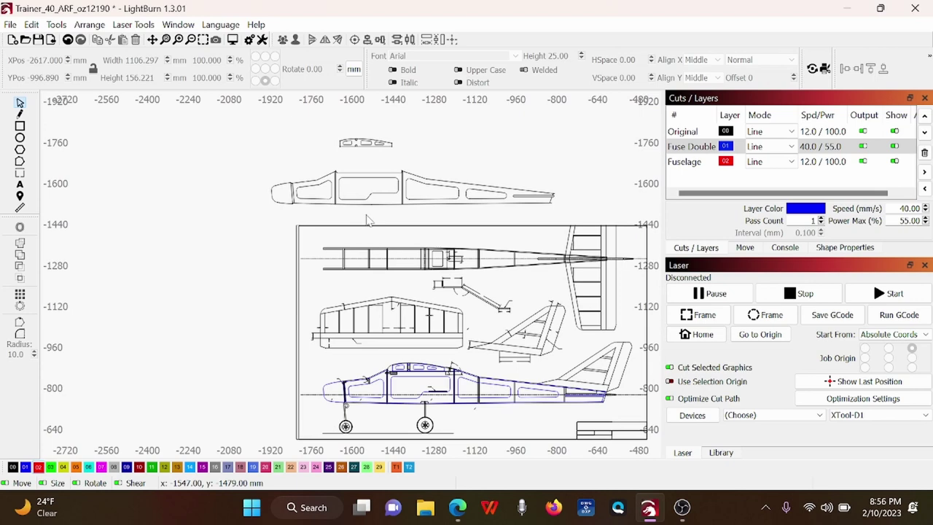
pyautogui.scroll(6, 357, 426)
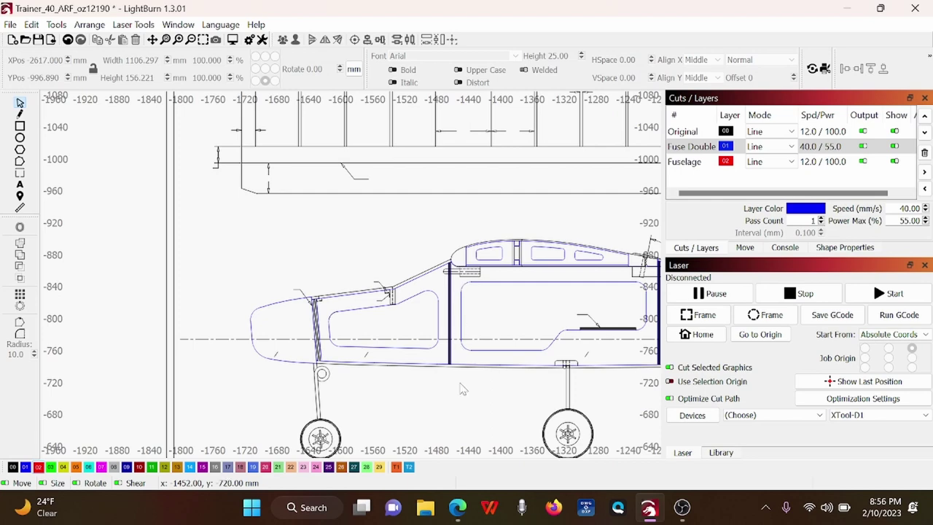
pyautogui.scroll(-2, 466, 383)
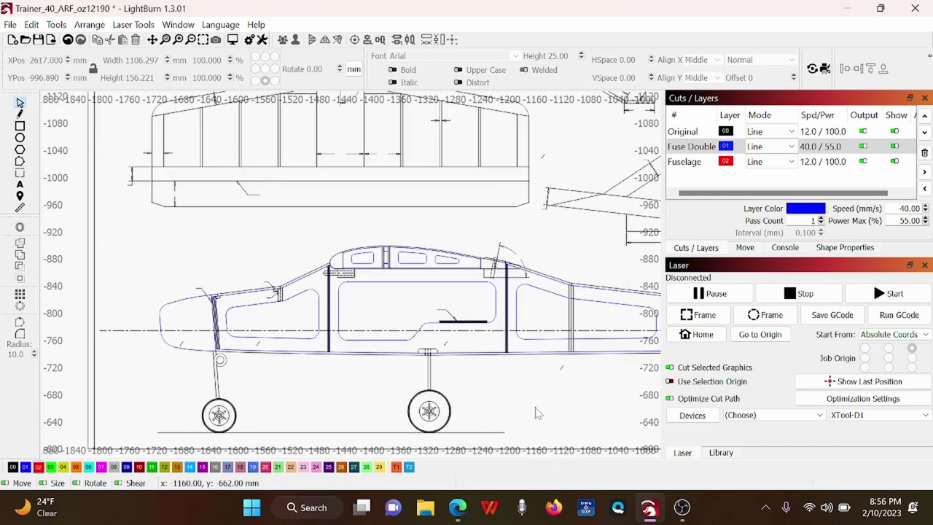
pyautogui.scroll(-5, 535, 413)
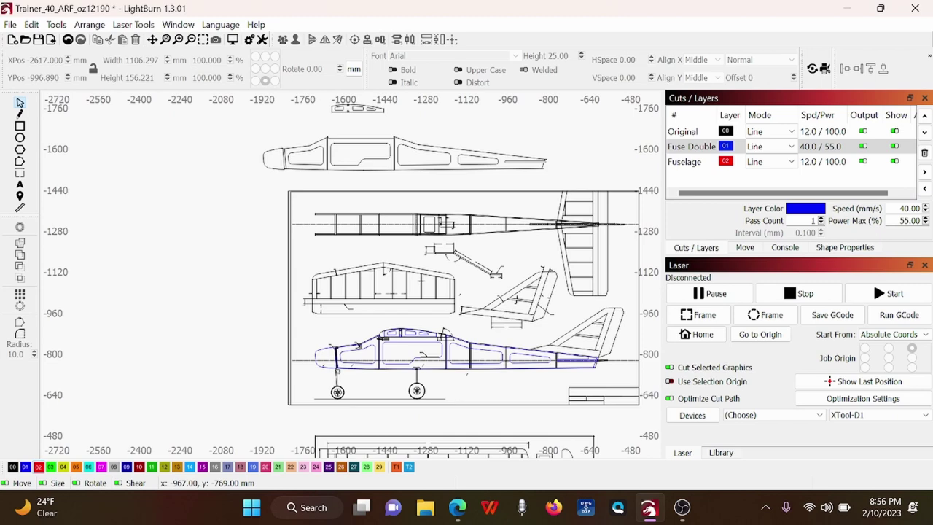
pyautogui.scroll(5, 512, 377)
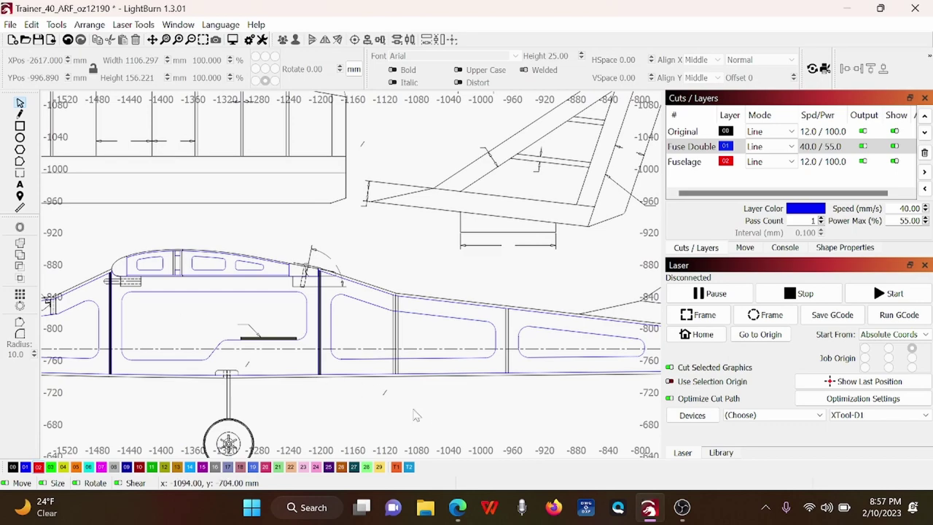
pyautogui.scroll(-3, 414, 414)
pyautogui.scroll(-3, 387, 341)
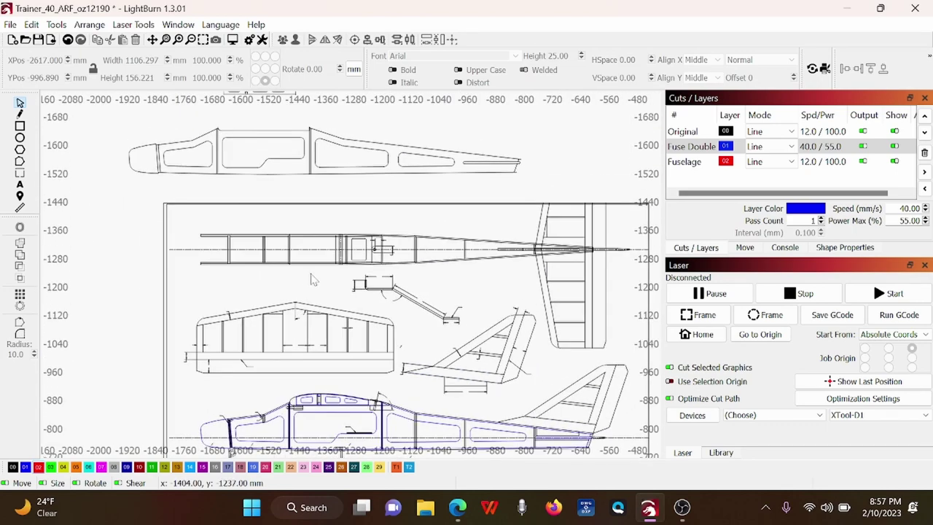
pyautogui.scroll(4, 310, 280)
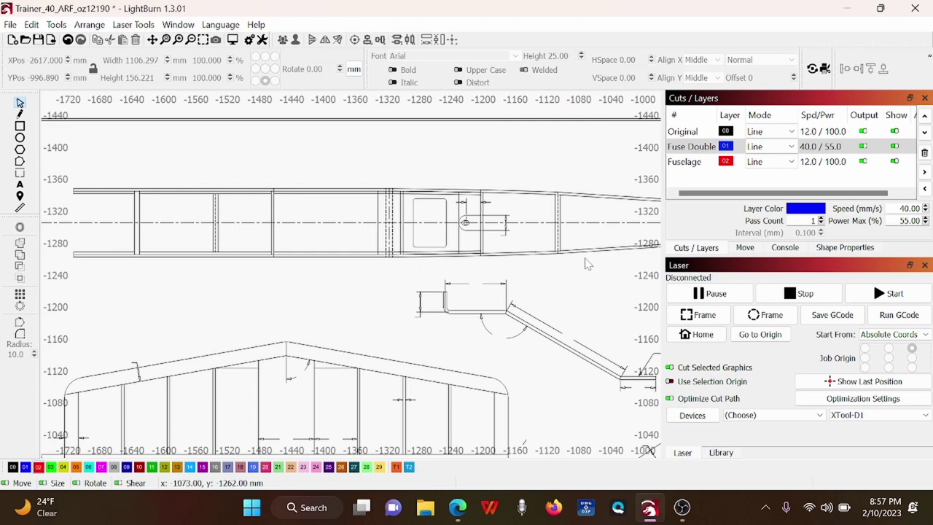
pyautogui.scroll(3, 481, 267)
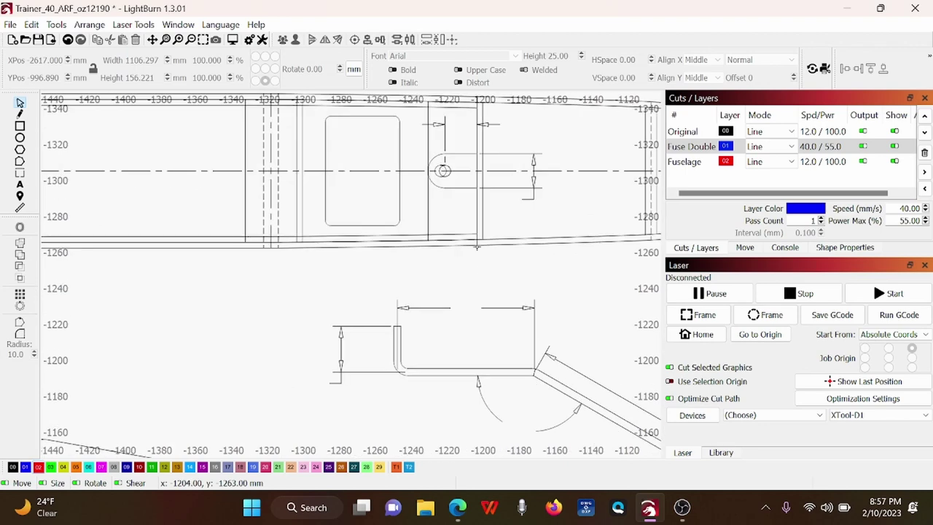
pyautogui.scroll(-4, 313, 259)
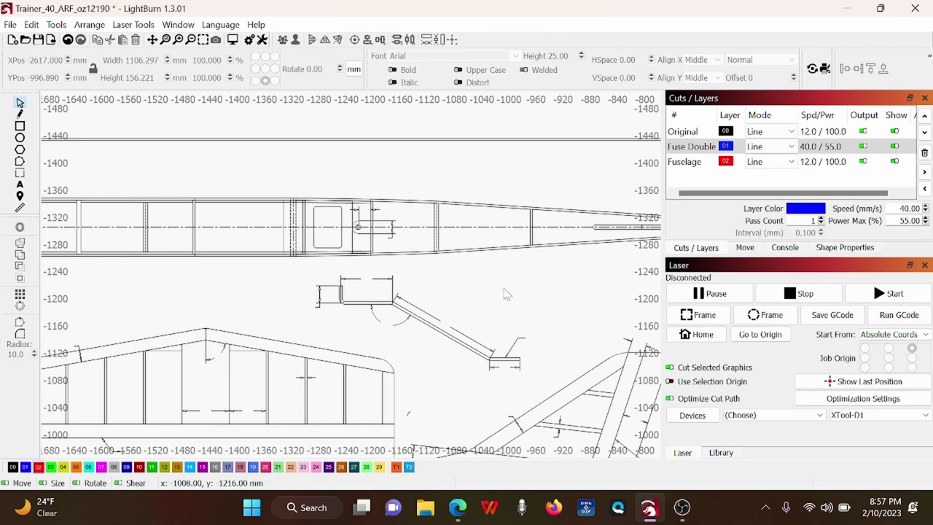
pyautogui.scroll(-2, 495, 277)
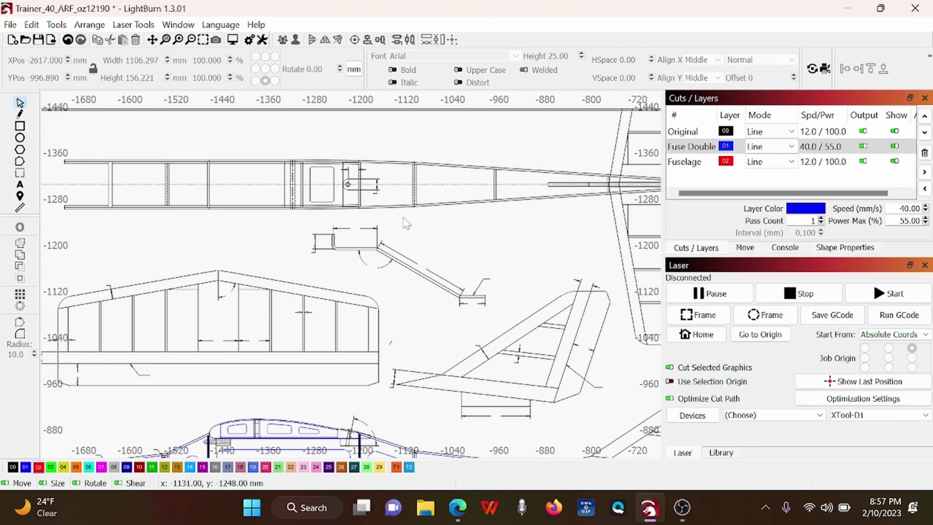
pyautogui.scroll(-2, 537, 219)
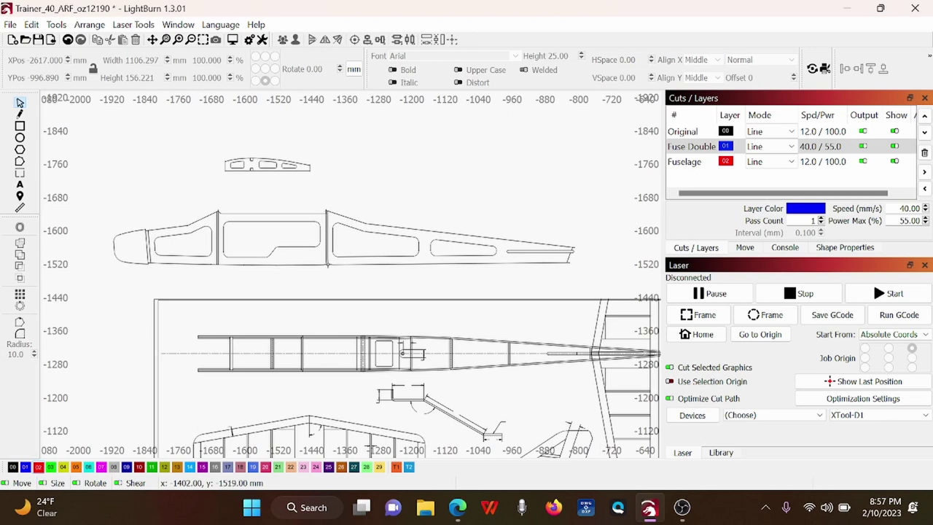
pyautogui.scroll(4, 153, 274)
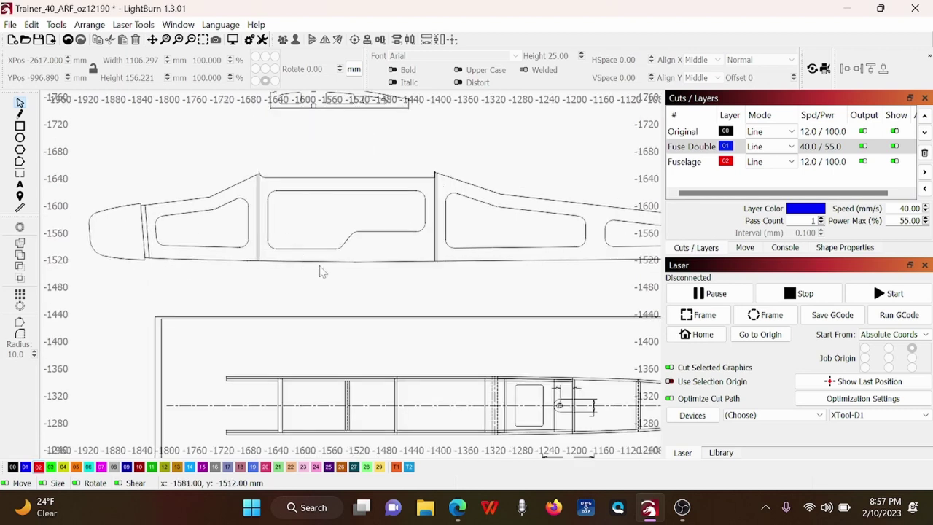
pyautogui.scroll(6, 275, 247)
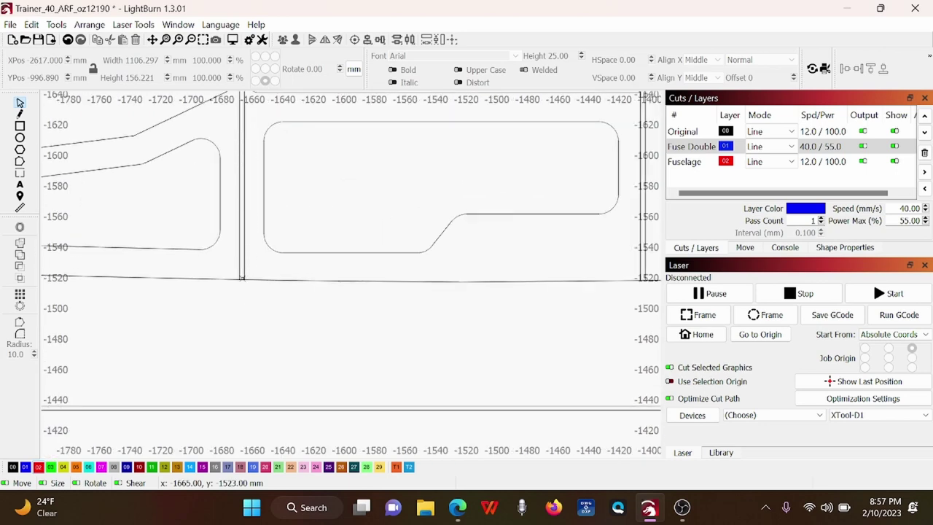
pyautogui.scroll(-5, 246, 292)
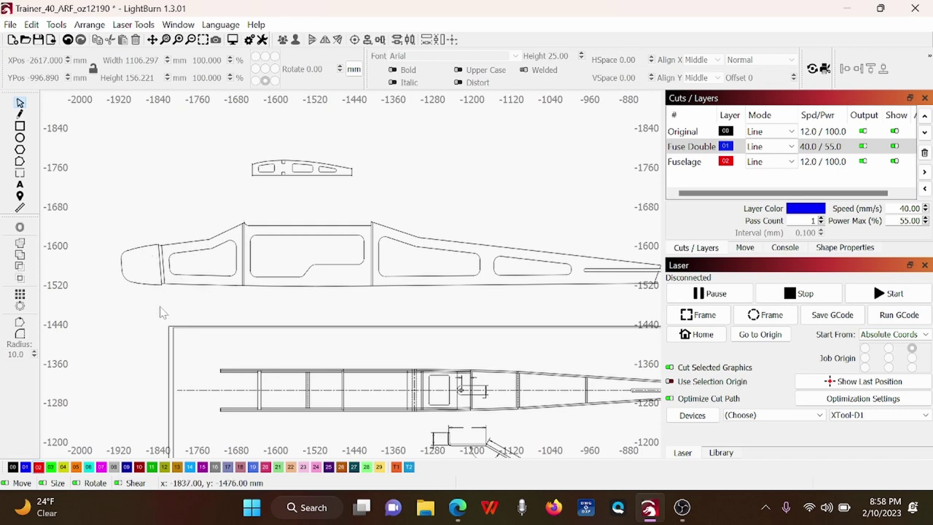
pyautogui.scroll(2, 164, 306)
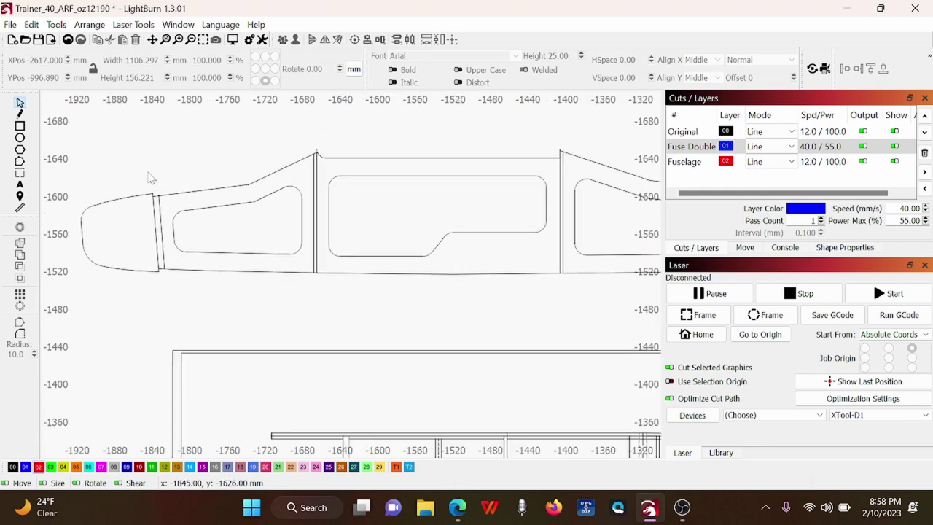
# Select the nose shape and drag it left, away from the black fuselage outline
pyautogui.moveTo(148, 177); pyautogui.dragTo(52, 309)
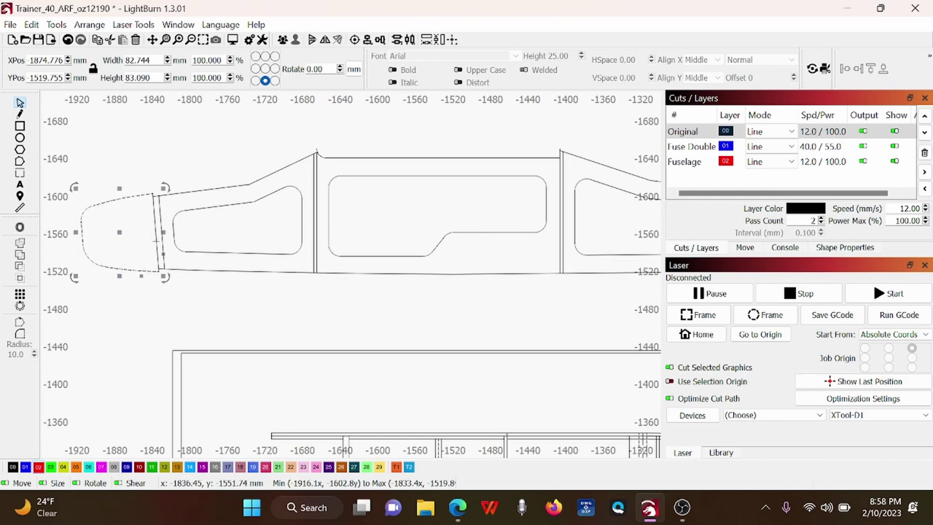
pyautogui.scroll(-1, 153, 312)
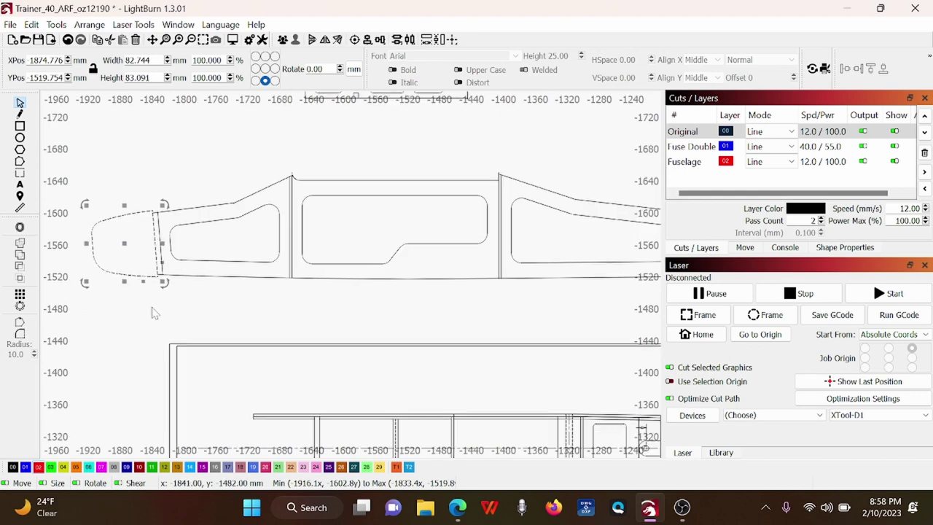
pyautogui.scroll(-1, 139, 296)
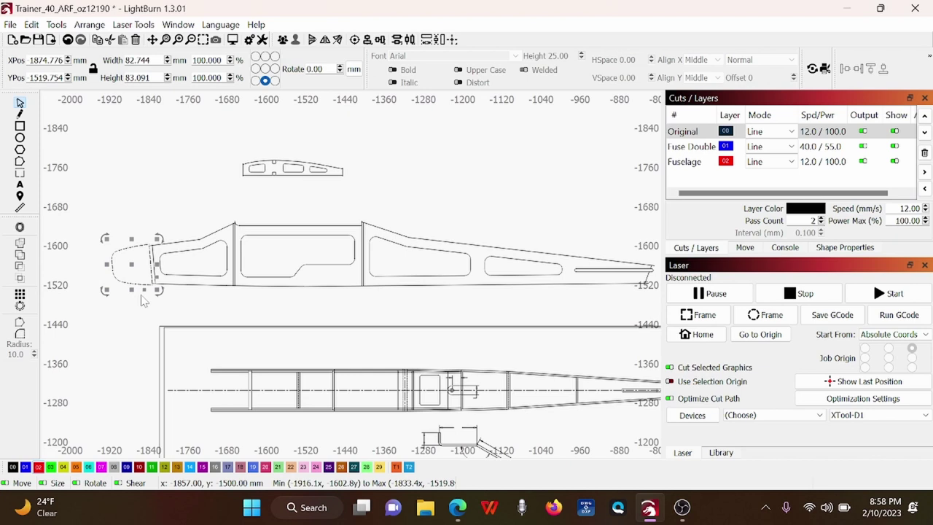
pyautogui.moveTo(133, 264); pyautogui.dragTo(93, 265)
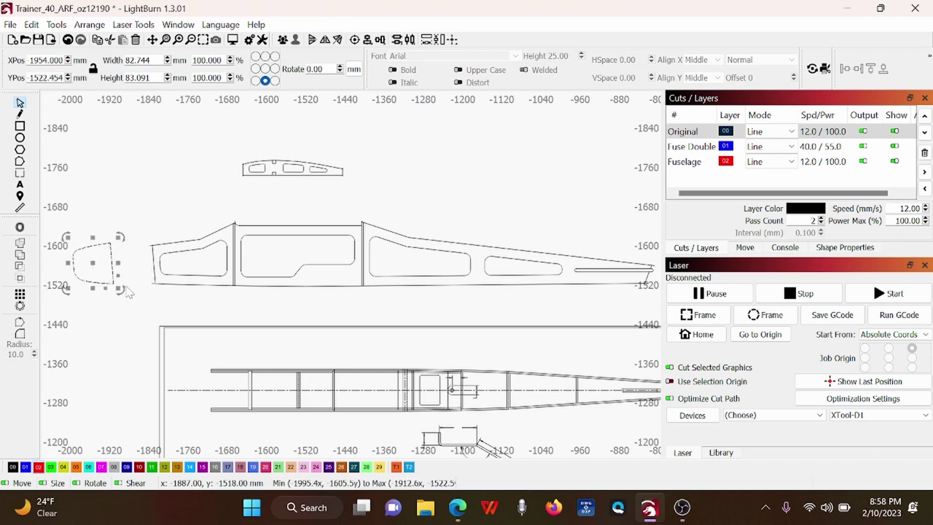
pyautogui.scroll(3, 157, 299)
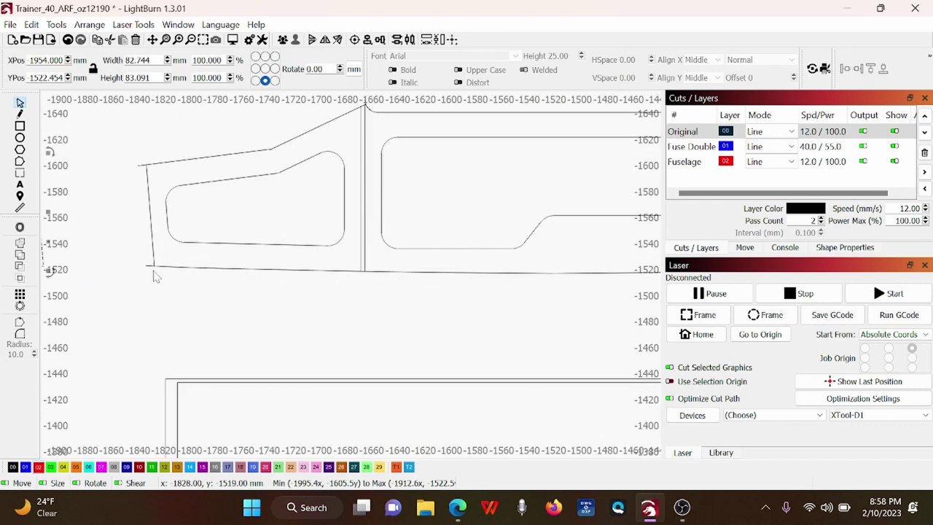
# Shorten the bottom segment at the nose joint and stretch the top-left edge, then deselect
pyautogui.click(166, 266)
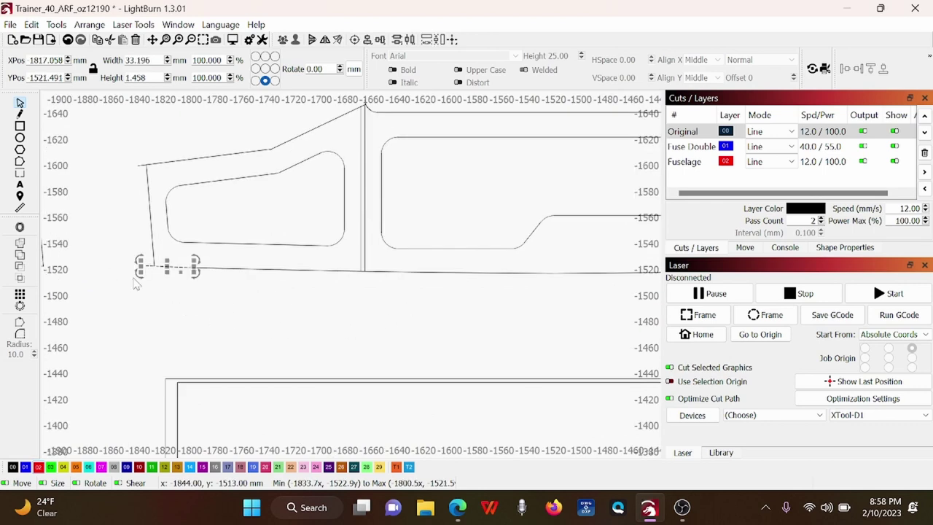
pyautogui.moveTo(140, 266); pyautogui.dragTo(170, 301)
pyautogui.click(201, 301)
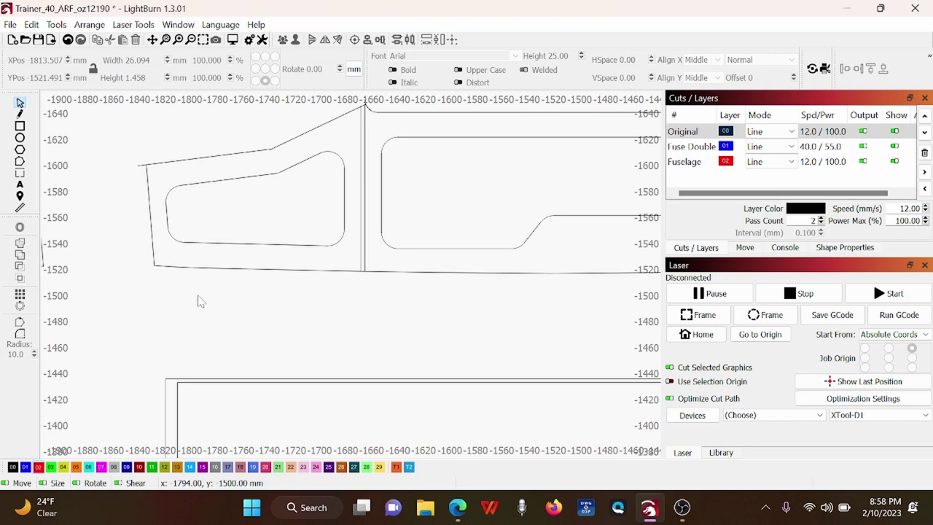
pyautogui.click(141, 166)
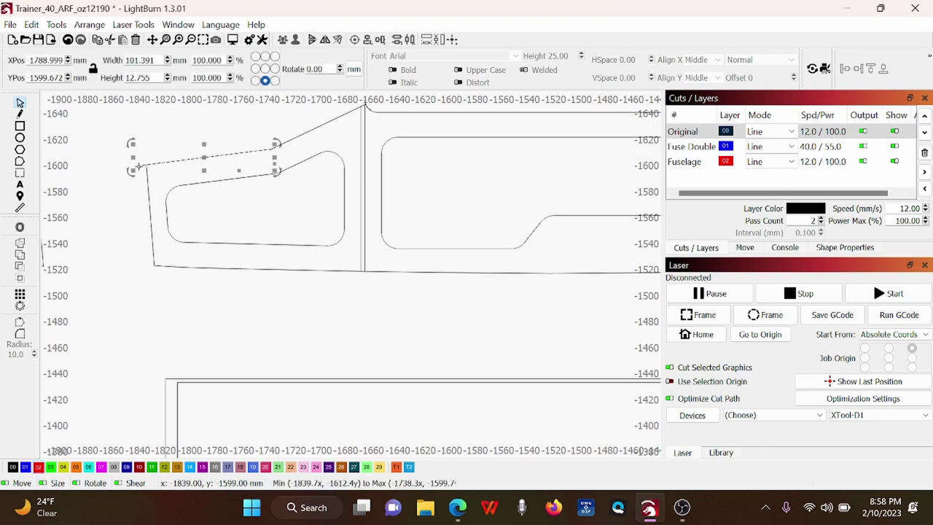
pyautogui.moveTo(132, 172)
pyautogui.mouseDown()
pyautogui.moveTo(132, 160)
pyautogui.moveTo(143, 160)
pyautogui.mouseUp()
pyautogui.click(140, 227)
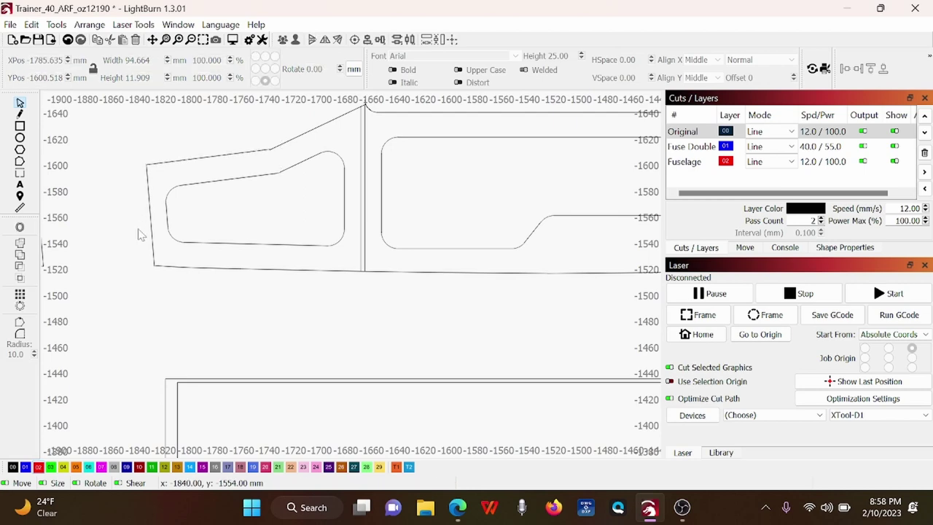
pyautogui.scroll(-3, 148, 278)
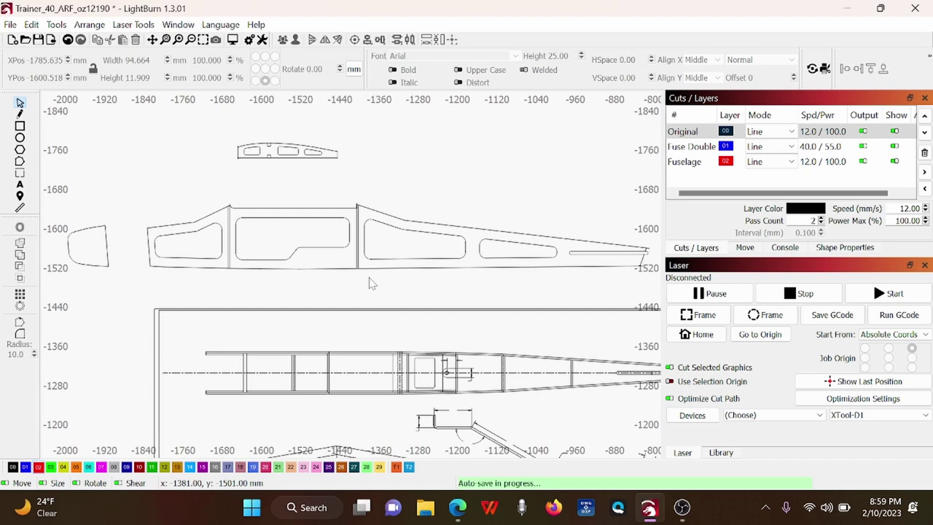
# Undo the nose edits and separation, then make Fuselage (12.0 mm/s, 100% power) the current layer
pyautogui.press('Tab')
pyautogui.press('Tab')
pyautogui.press('Tab')
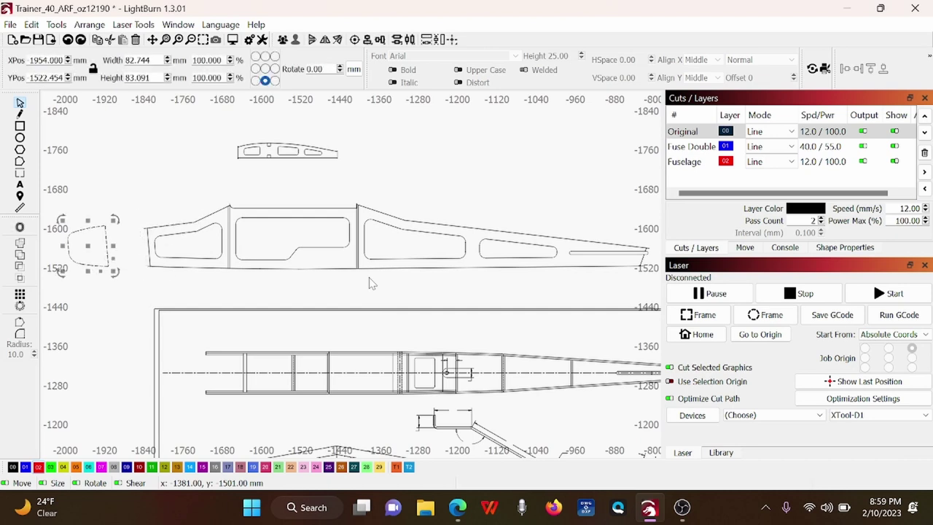
pyautogui.hotkey('ctrl', 'z')
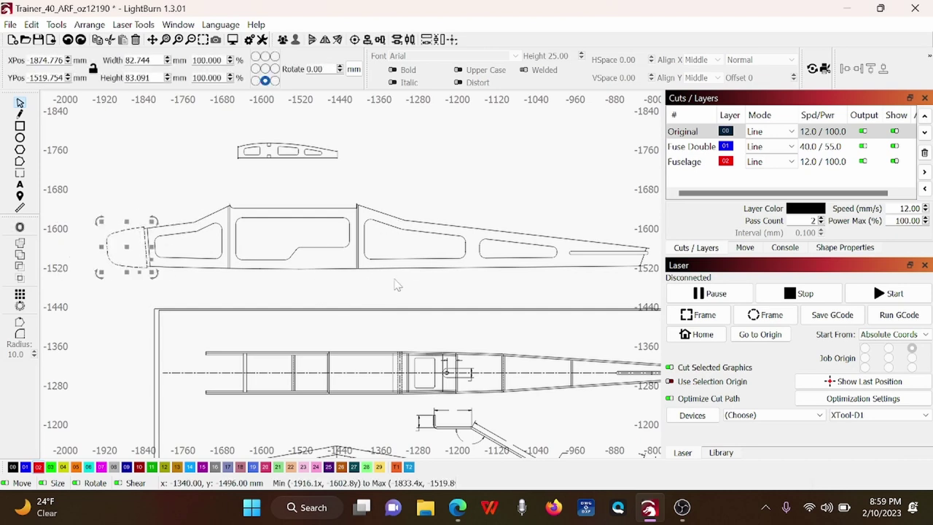
pyautogui.scroll(-3, 323, 364)
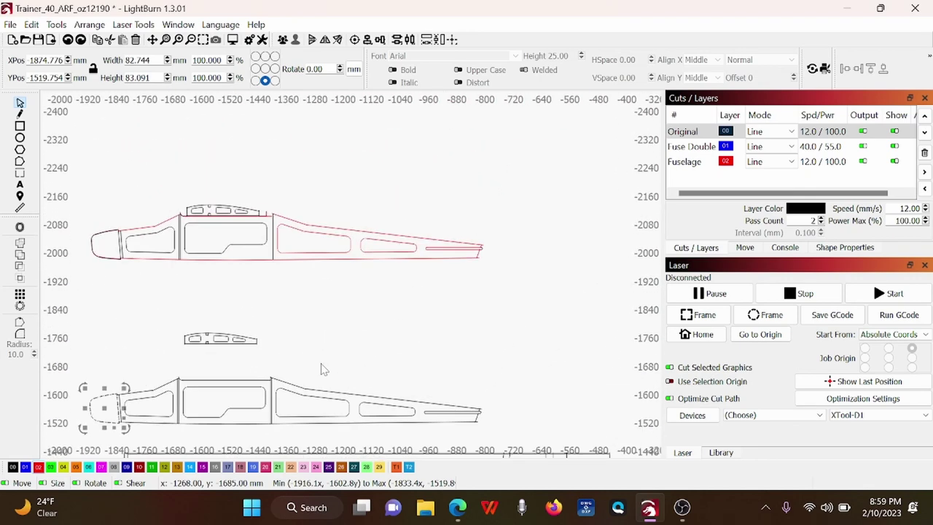
pyautogui.scroll(3, 327, 302)
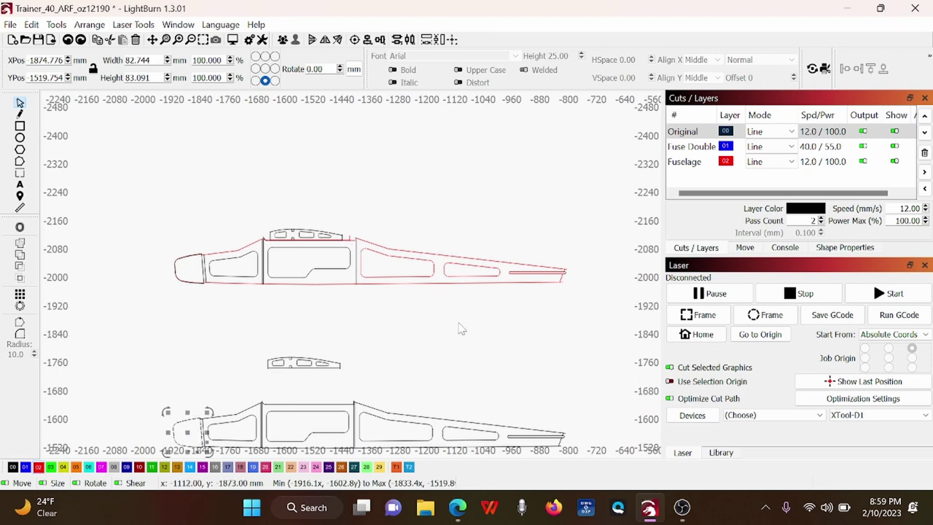
pyautogui.click(695, 168)
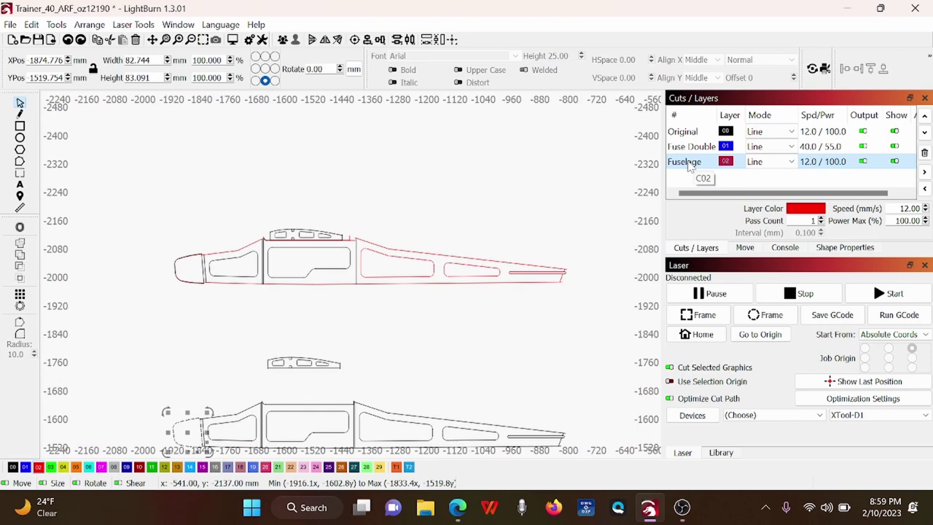
# Select all red Fuselage-layer shapes and drag them up to about Y −2400 mm above the plan
pyautogui.doubleClick(690, 167)
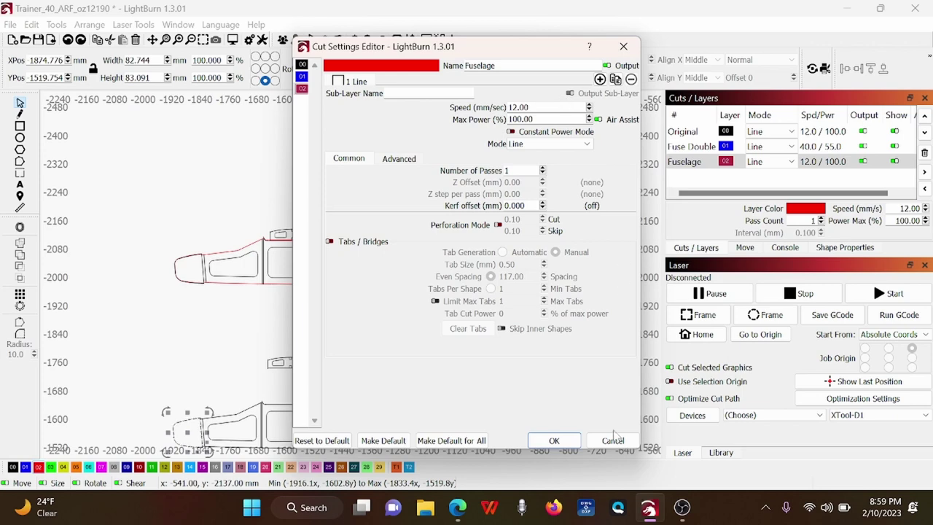
pyautogui.click(615, 440)
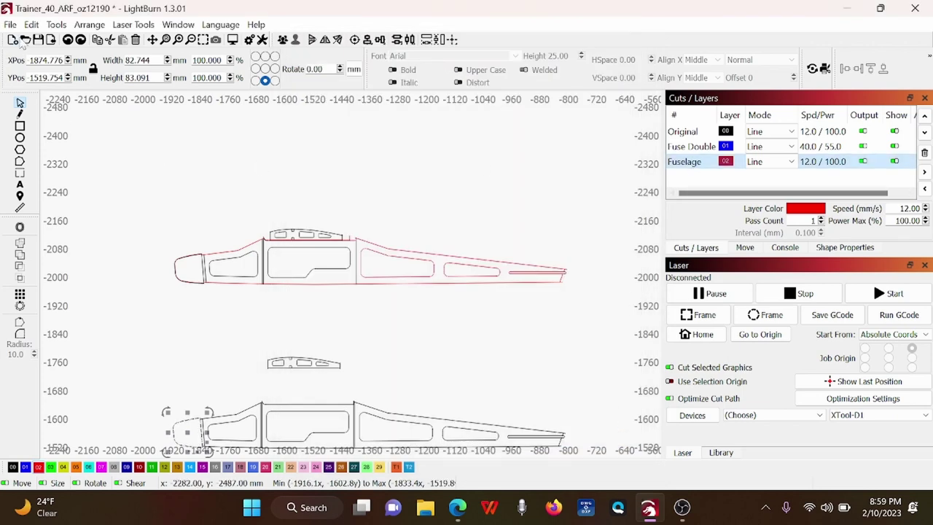
pyautogui.click(32, 25)
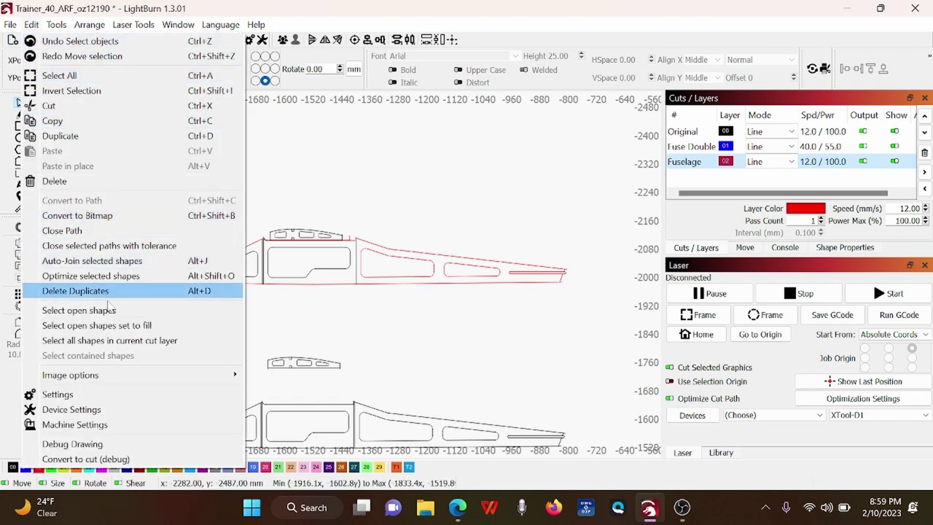
pyautogui.click(122, 346)
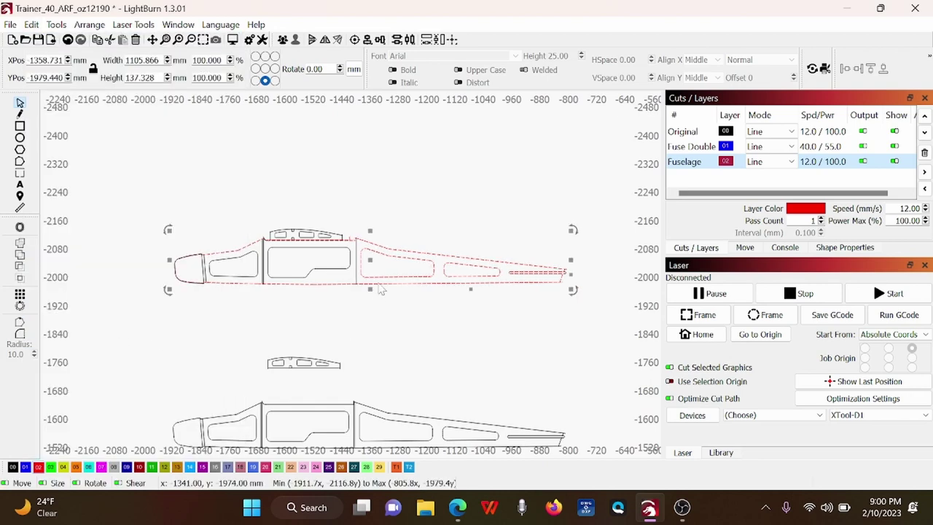
pyautogui.moveTo(371, 263); pyautogui.dragTo(396, 164)
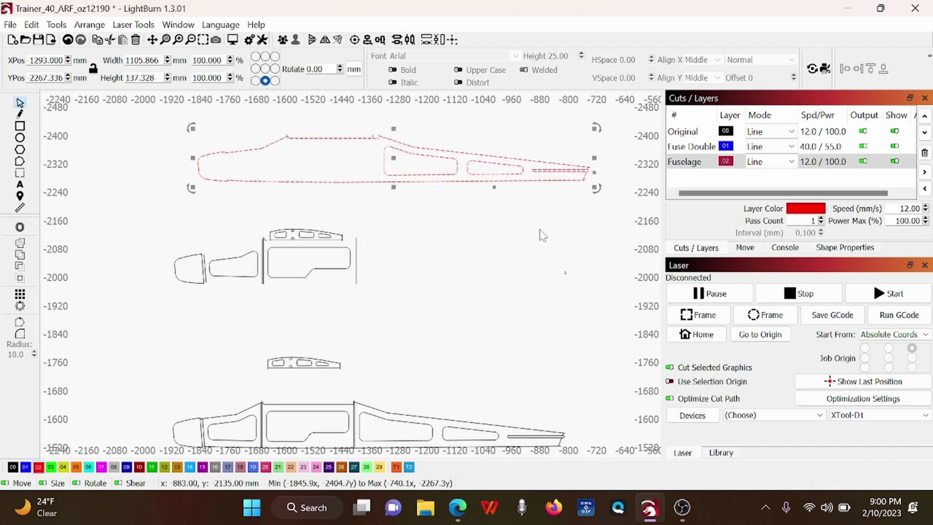
pyautogui.click(522, 207)
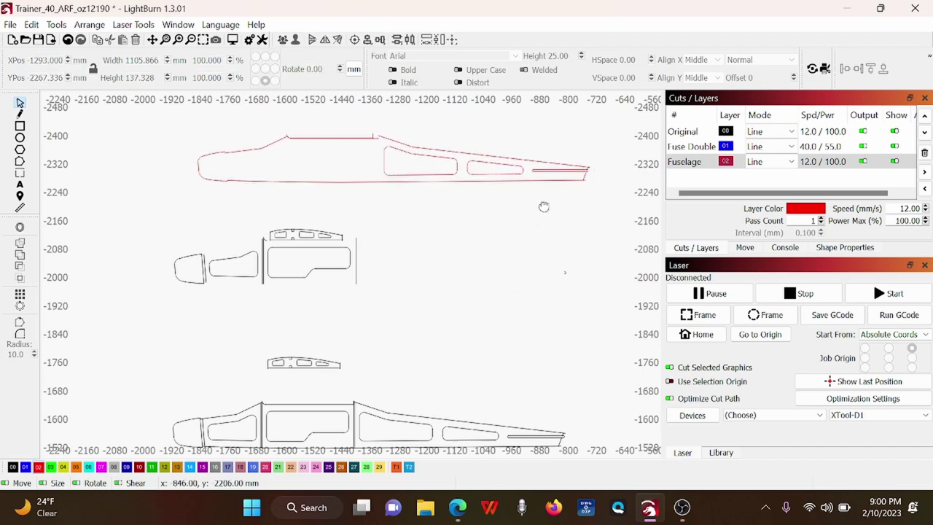
# Trim the red tail's bottom edge to 579.605 mm and inner line to 149.220 mm
pyautogui.scroll(5, 541, 207)
pyautogui.scroll(6, 485, 204)
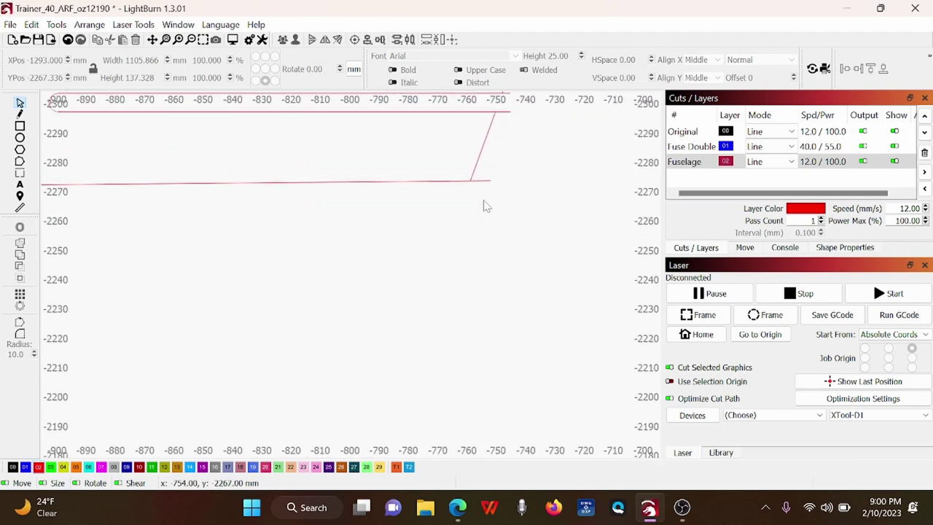
pyautogui.click(436, 312)
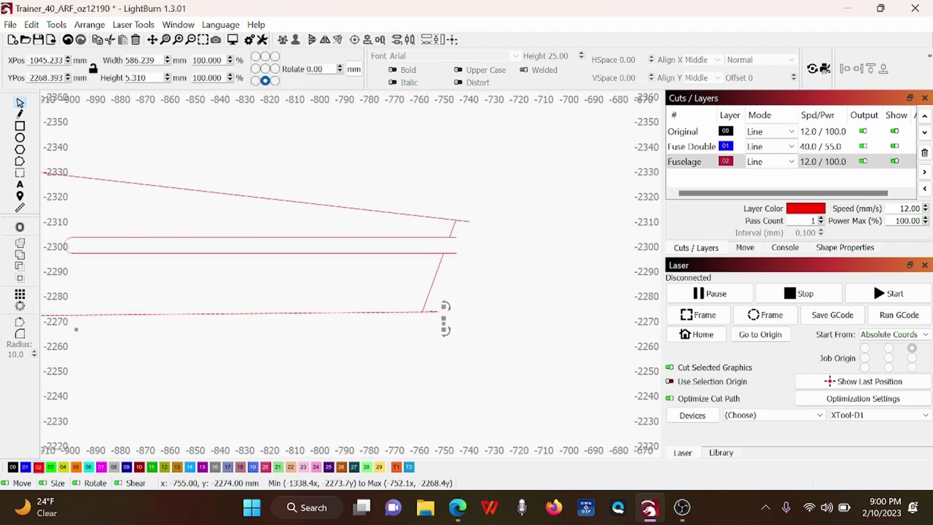
pyautogui.moveTo(447, 320); pyautogui.dragTo(430, 325)
pyautogui.click(430, 325)
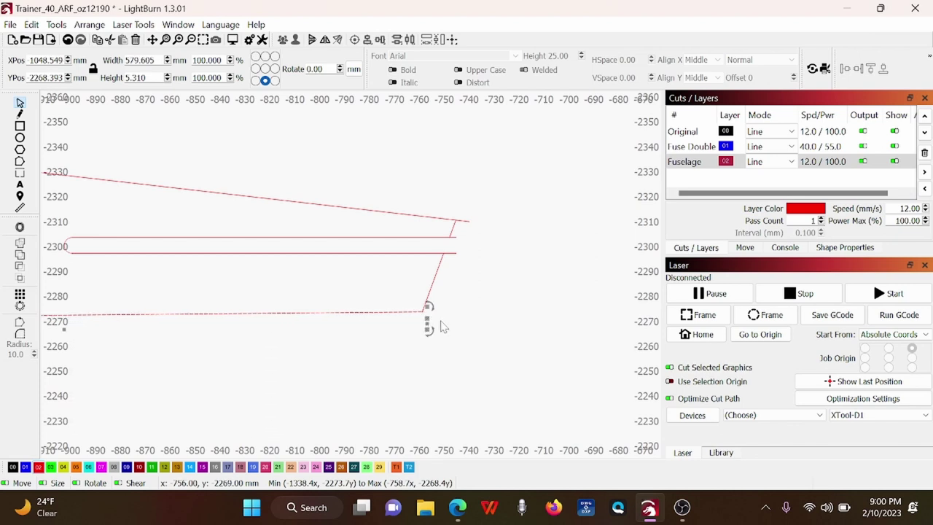
pyautogui.click(446, 254)
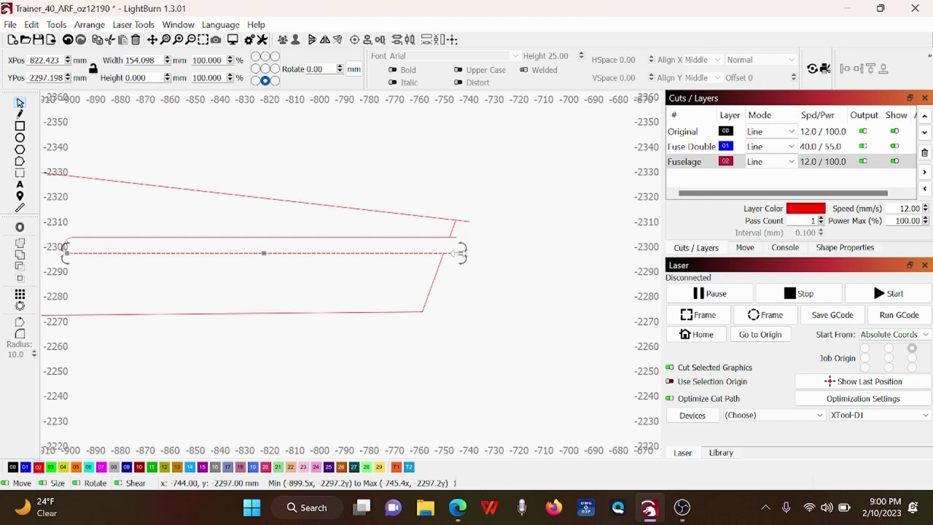
pyautogui.moveTo(458, 251); pyautogui.dragTo(446, 248)
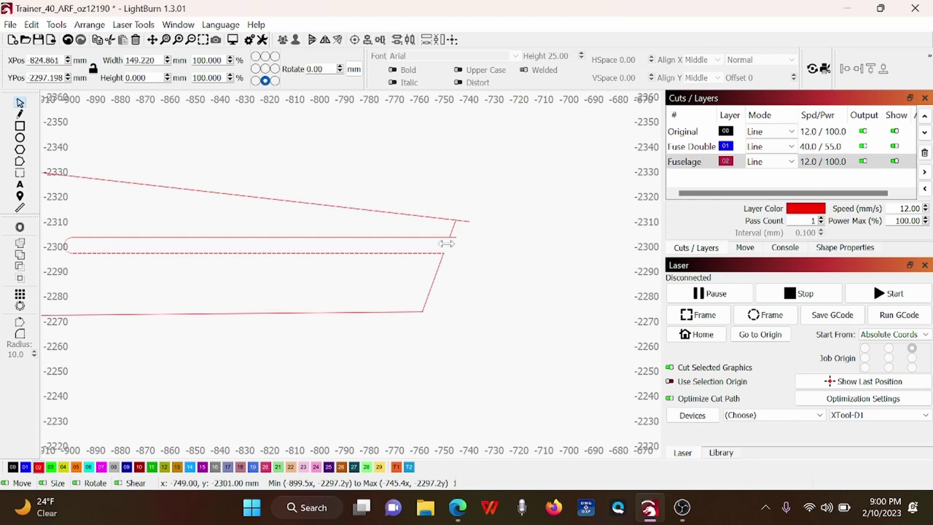
pyautogui.click(447, 251)
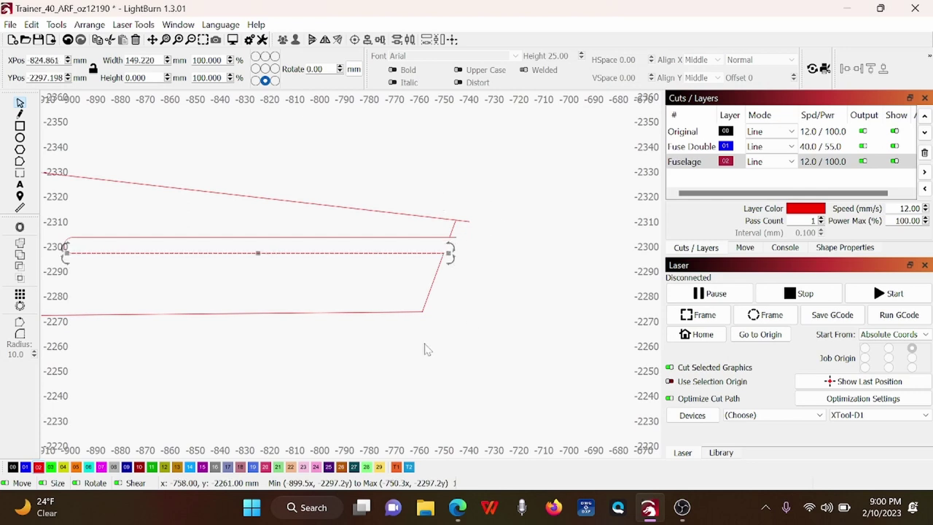
pyautogui.scroll(-3, 408, 357)
pyautogui.scroll(-4, 611, 317)
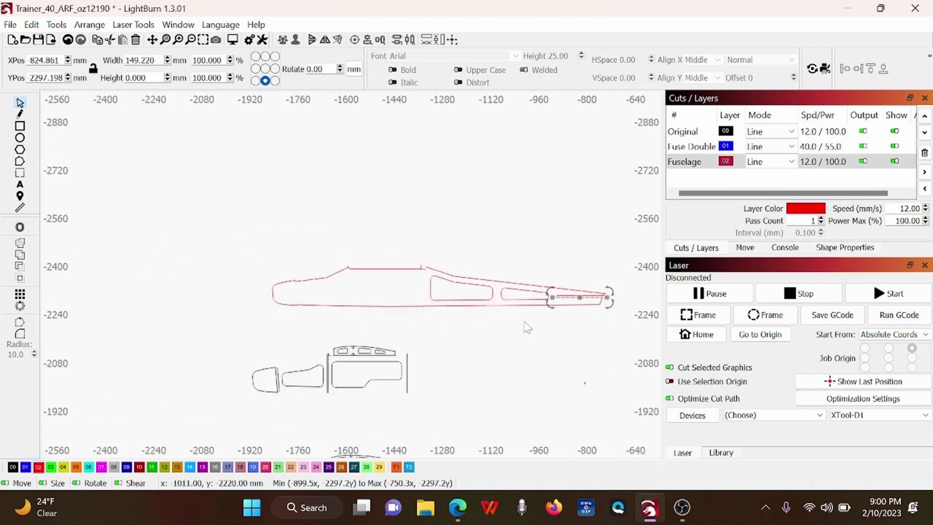